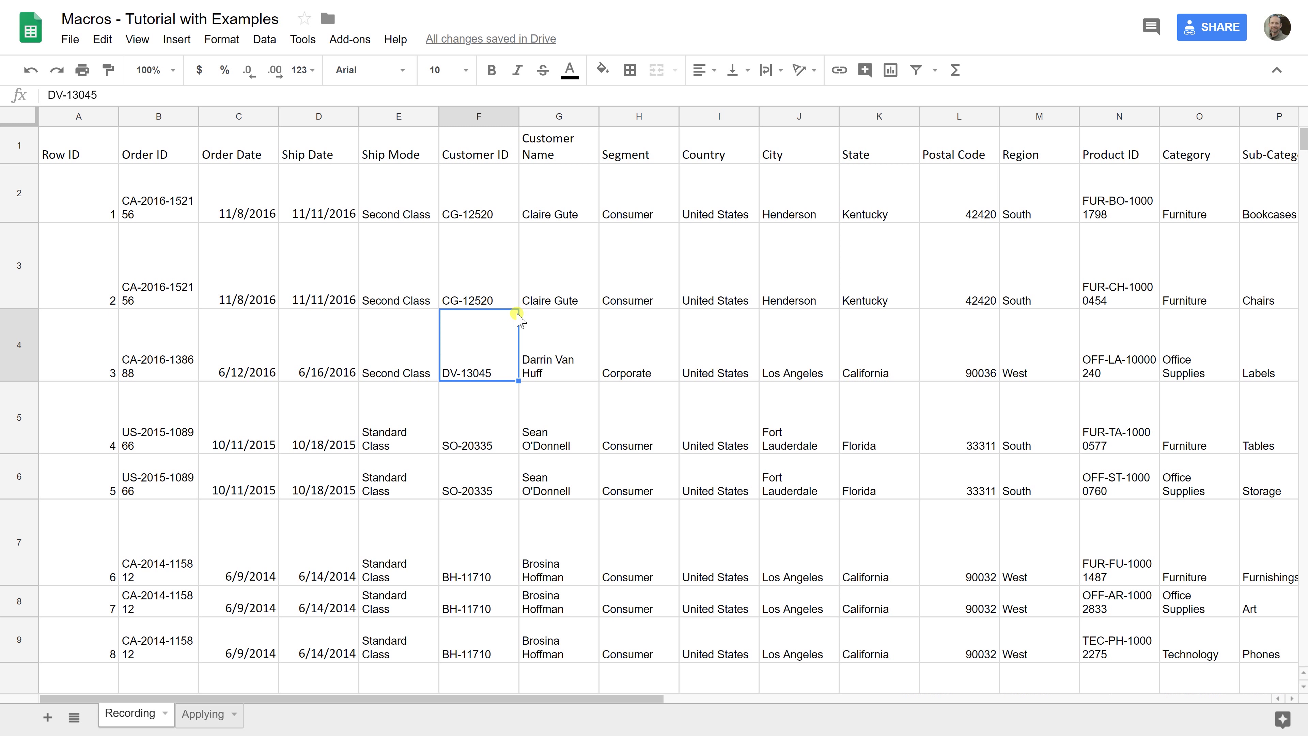
- Select ranges B1:E2 and B1:J5, then cells G3 and F2, and return to A1
drag(167, 144, 401, 211)
drag(476, 244, 763, 413)
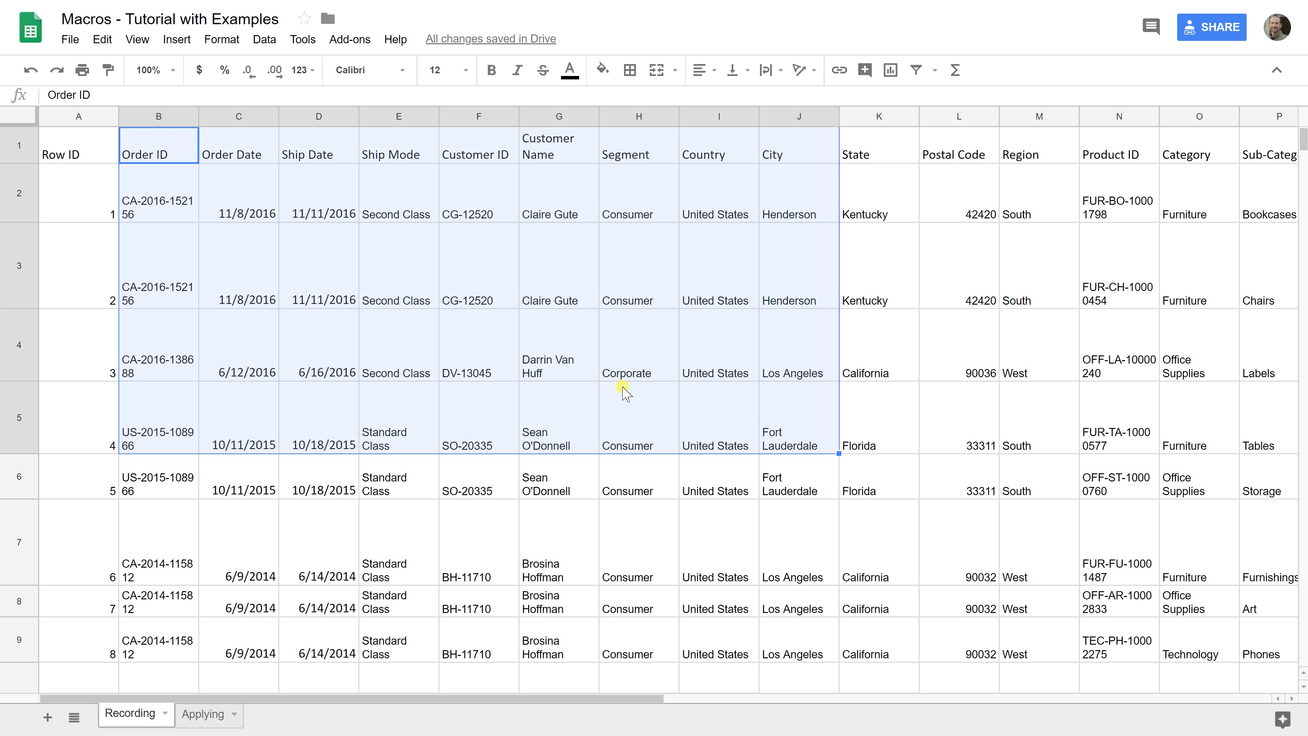
click(570, 297)
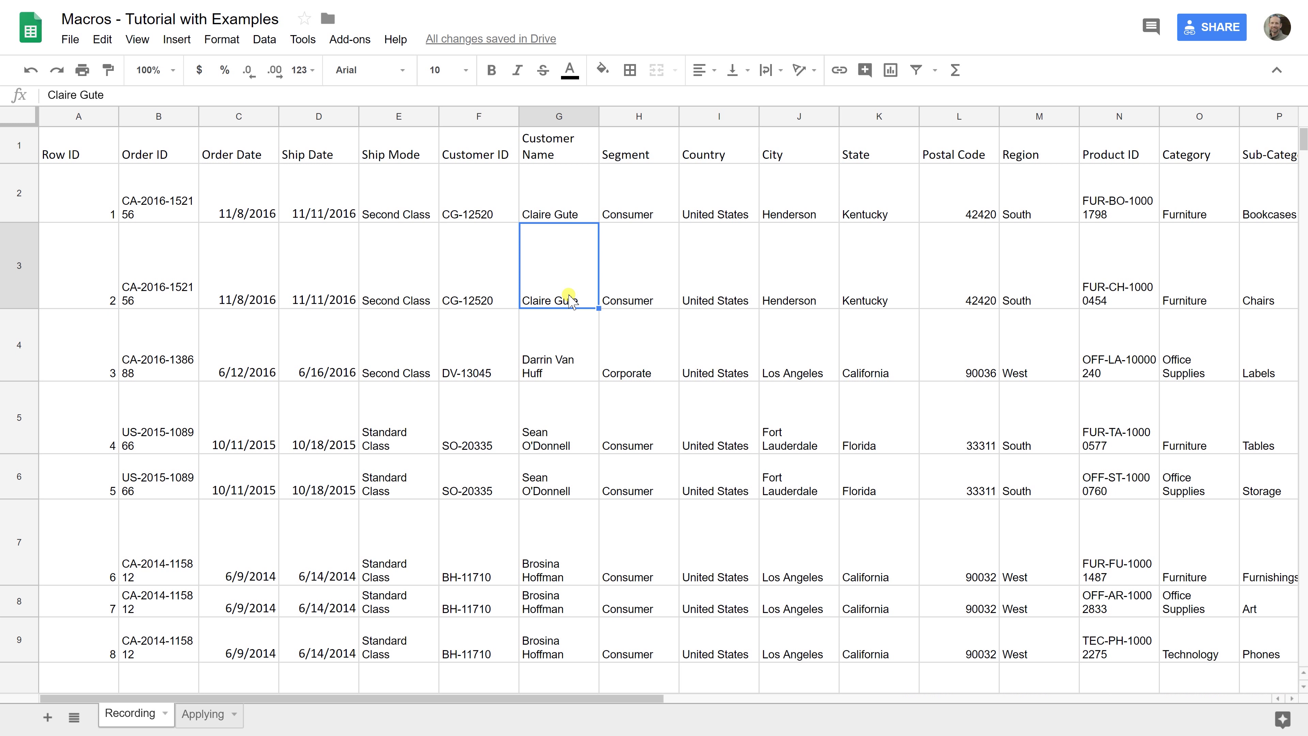
click(475, 208)
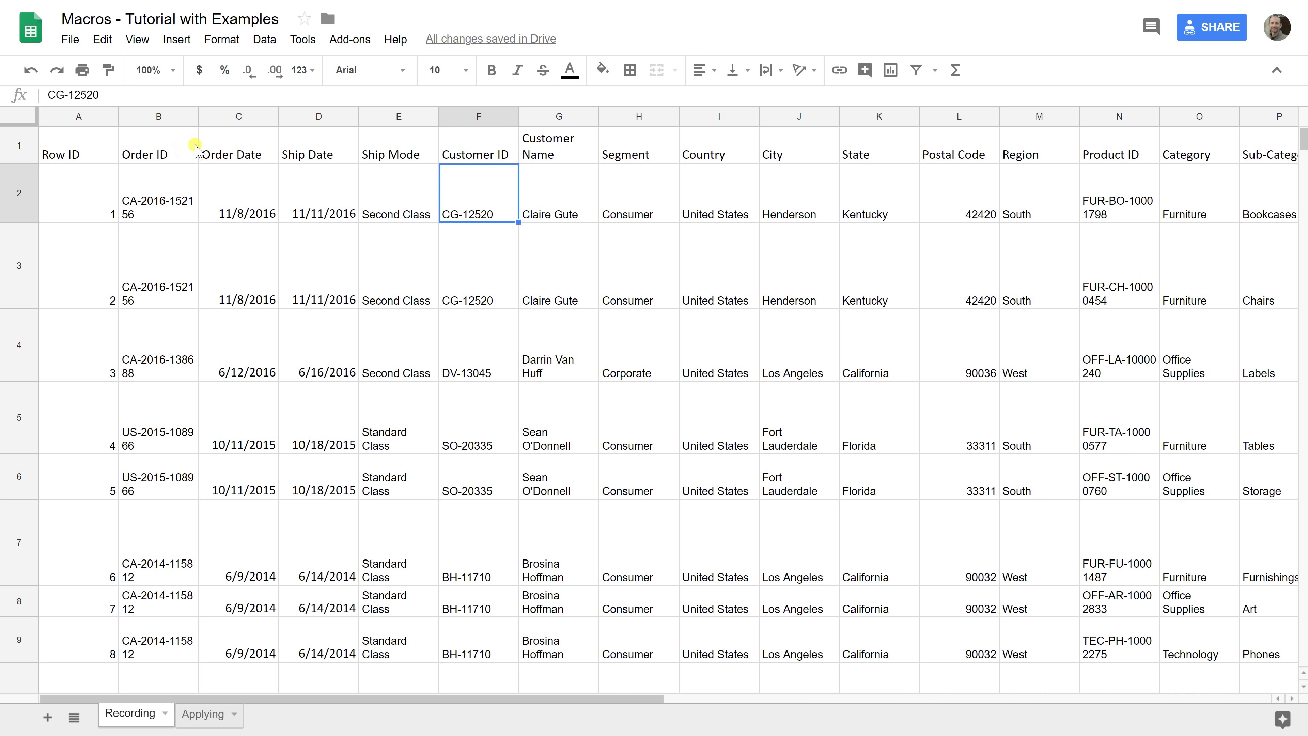
key(ctrl+Home)
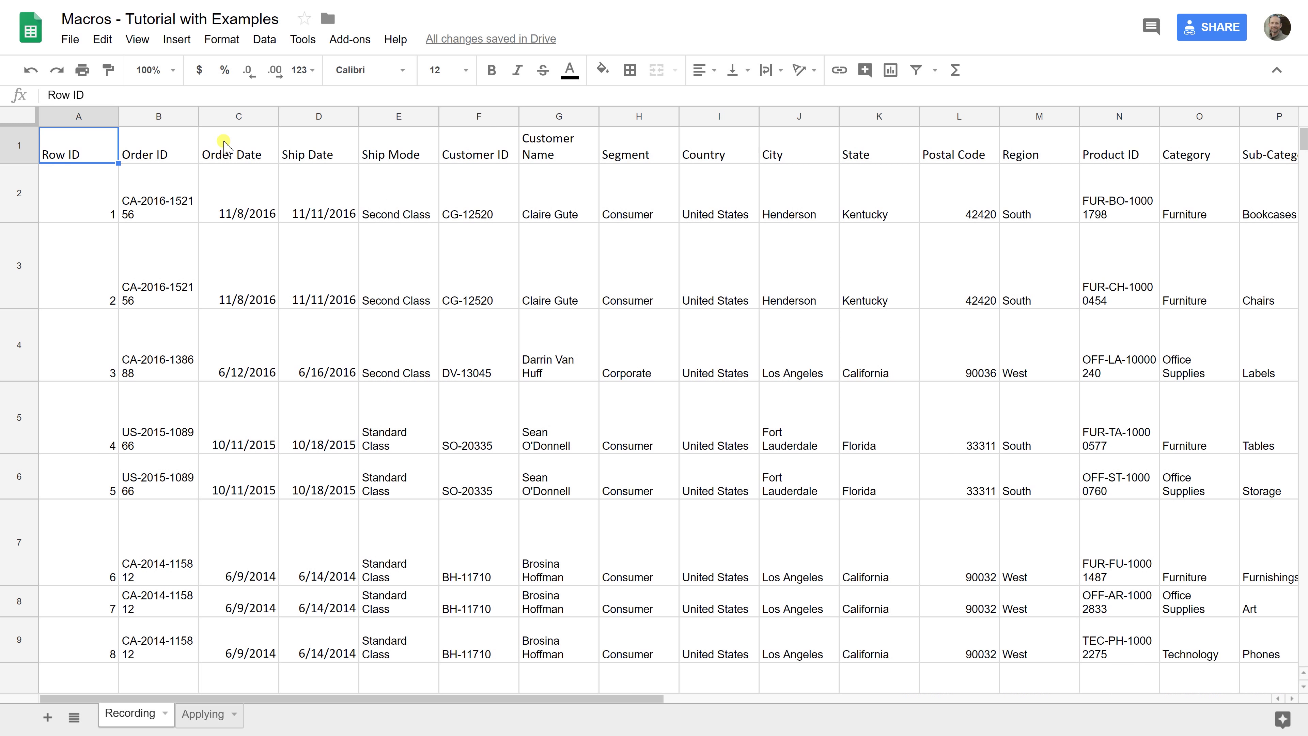
- Start recording a new macro from Tools > Macros > Record macro
click(302, 39)
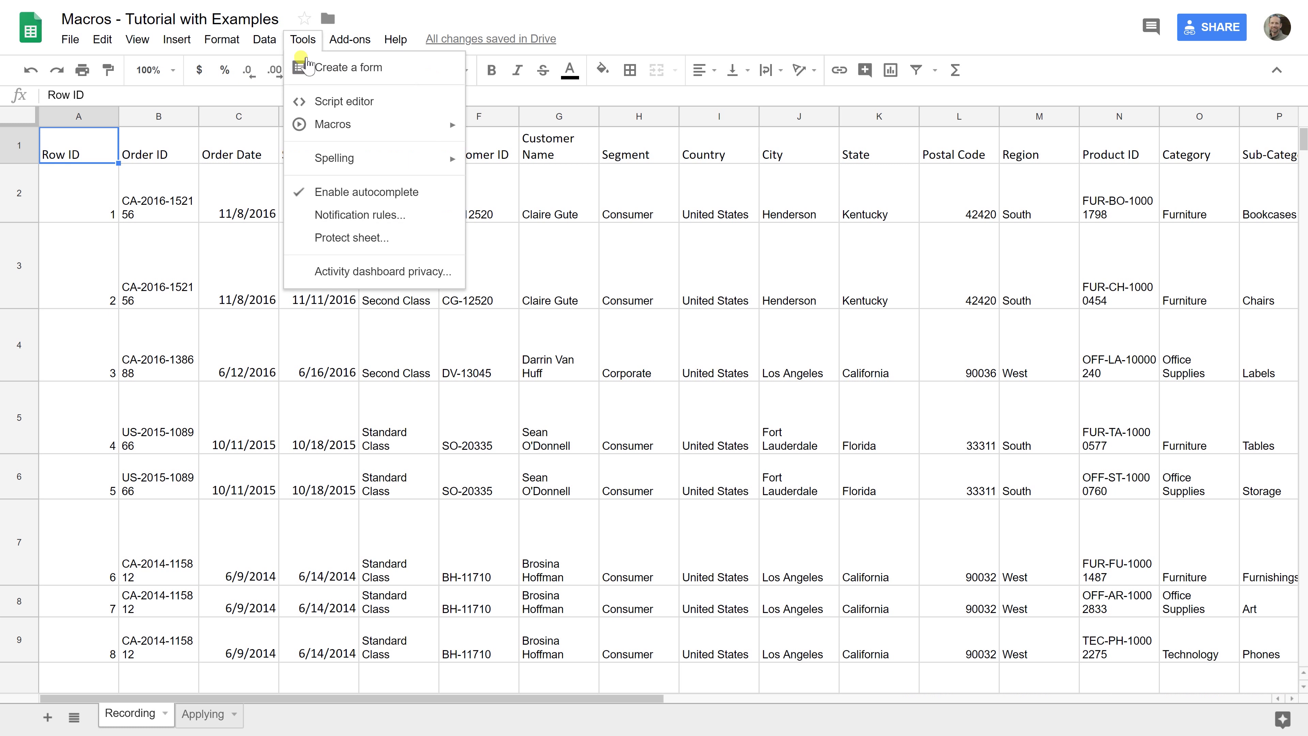
mouse_move(415, 137)
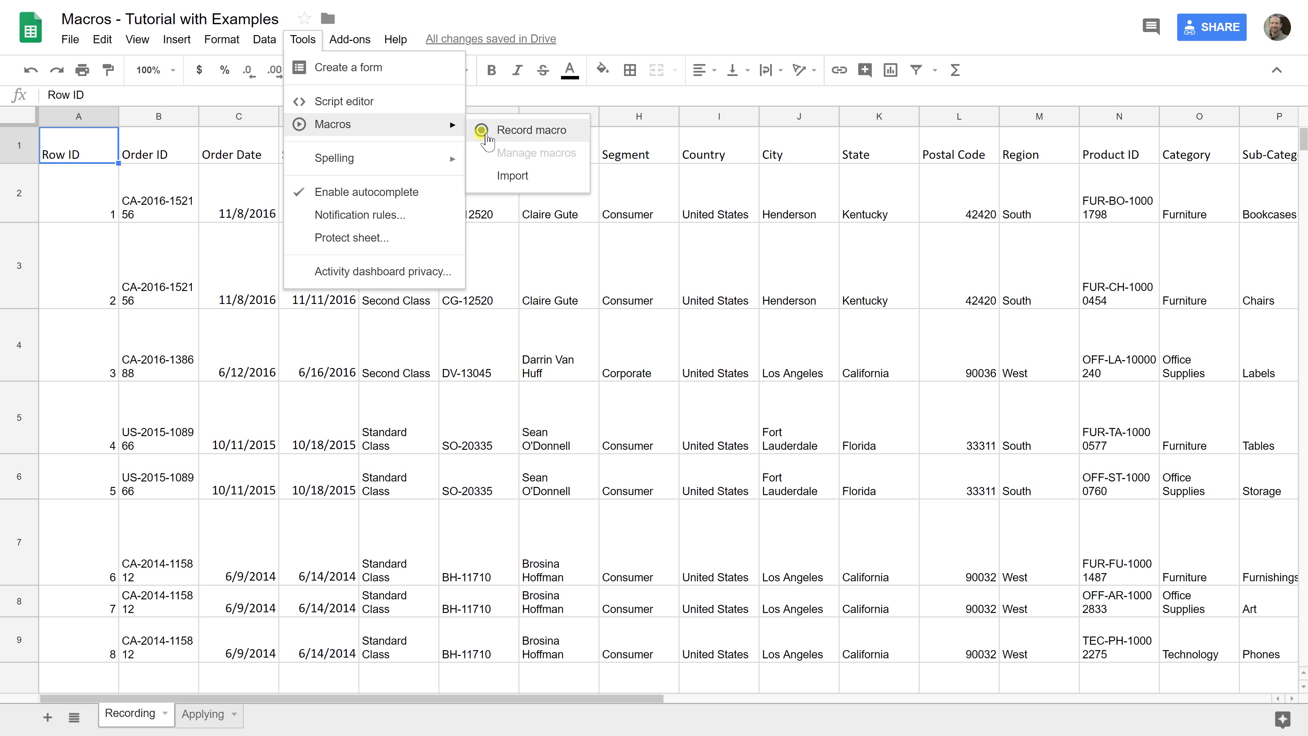
click(510, 135)
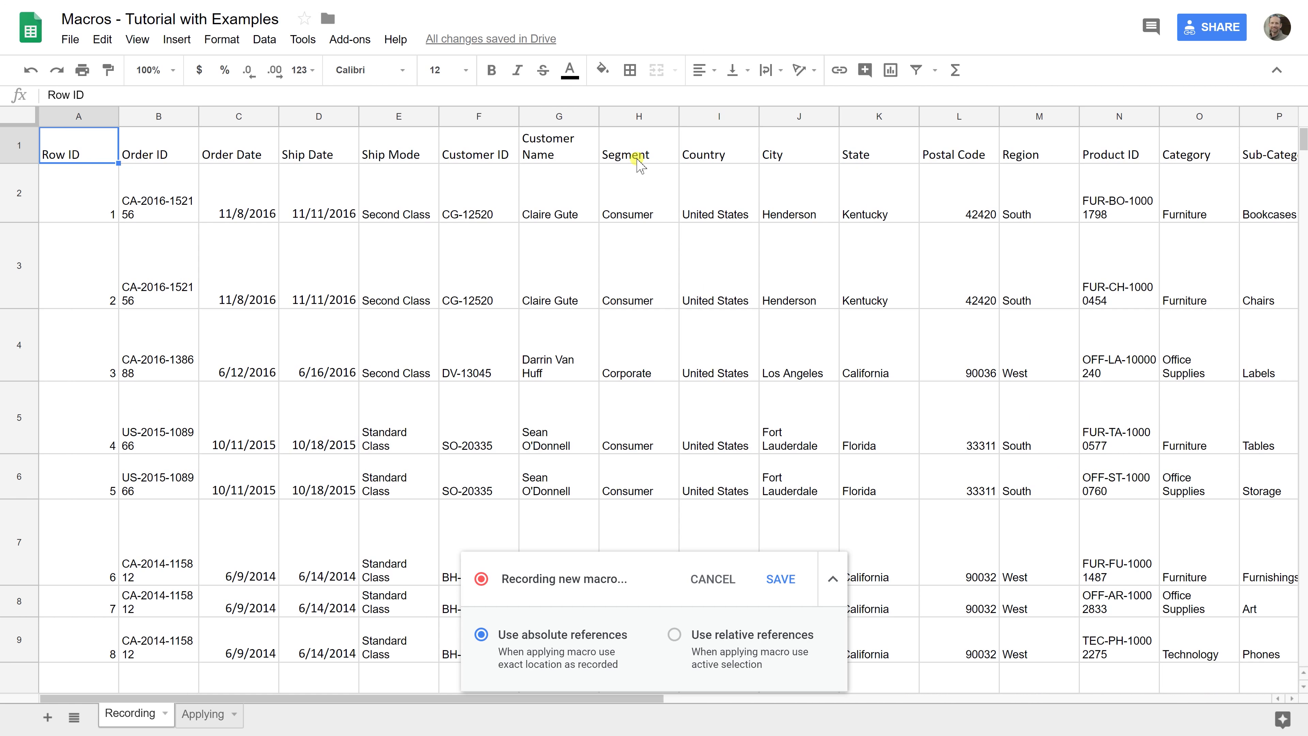
- Set text wrapping to Clip for the entire sheet
click(19, 115)
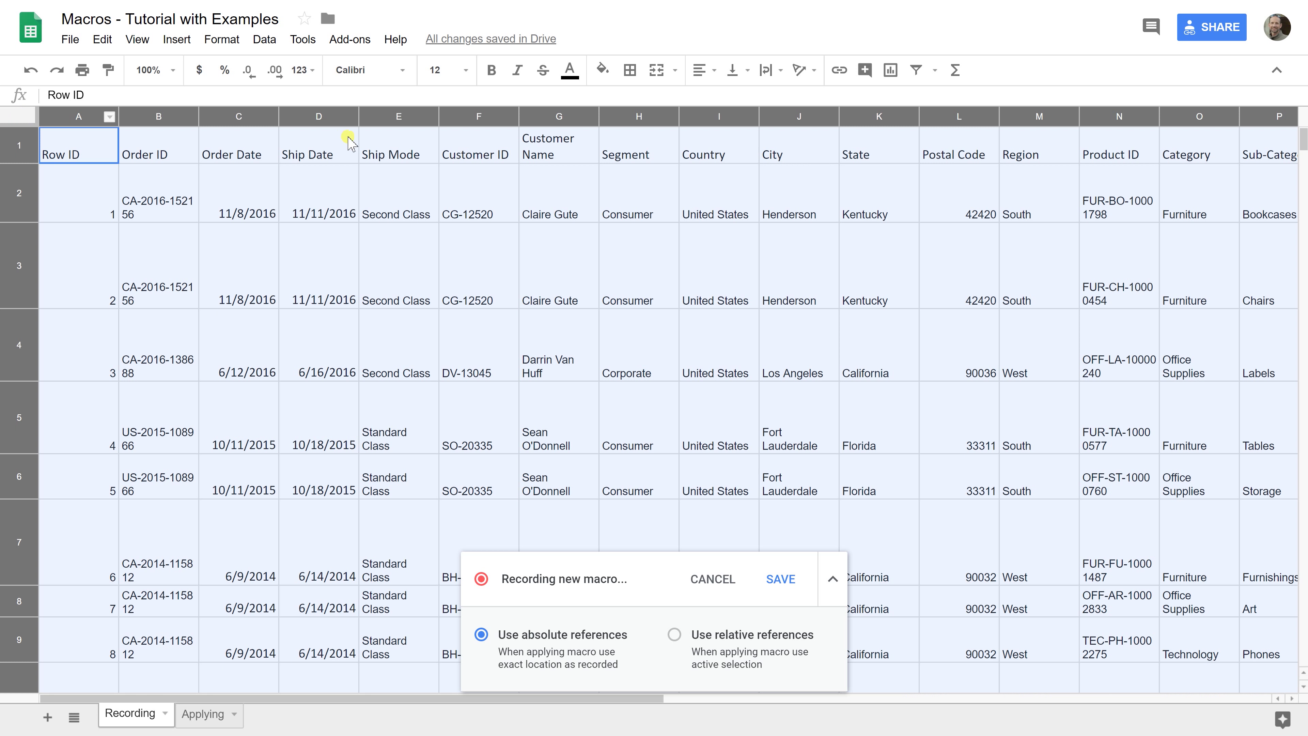
click(777, 76)
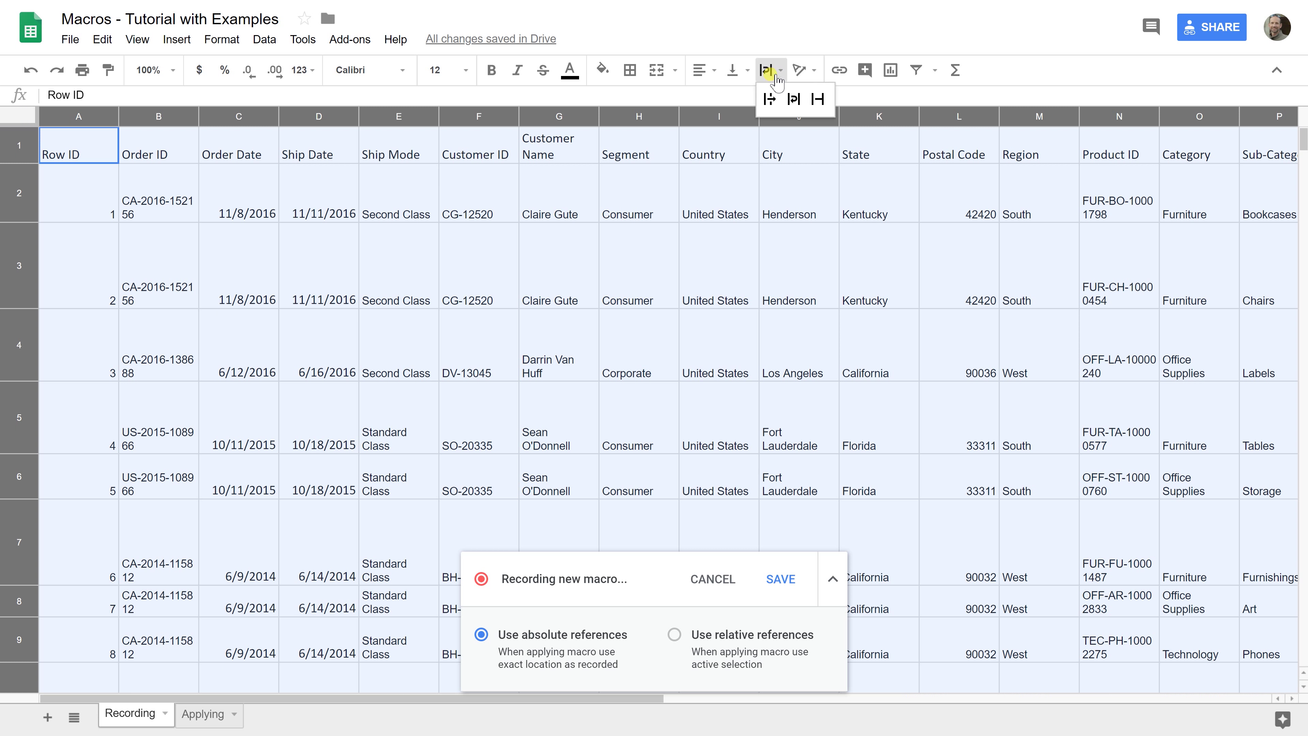
click(768, 96)
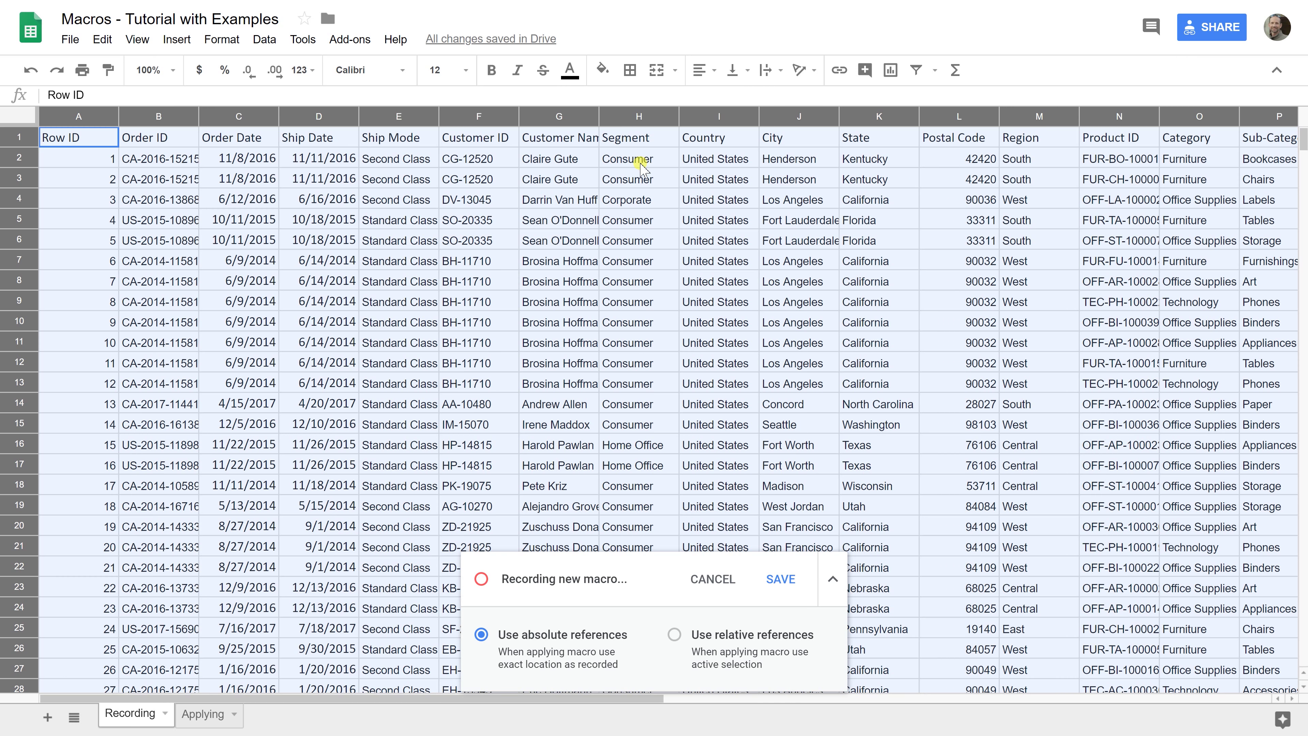
click(640, 163)
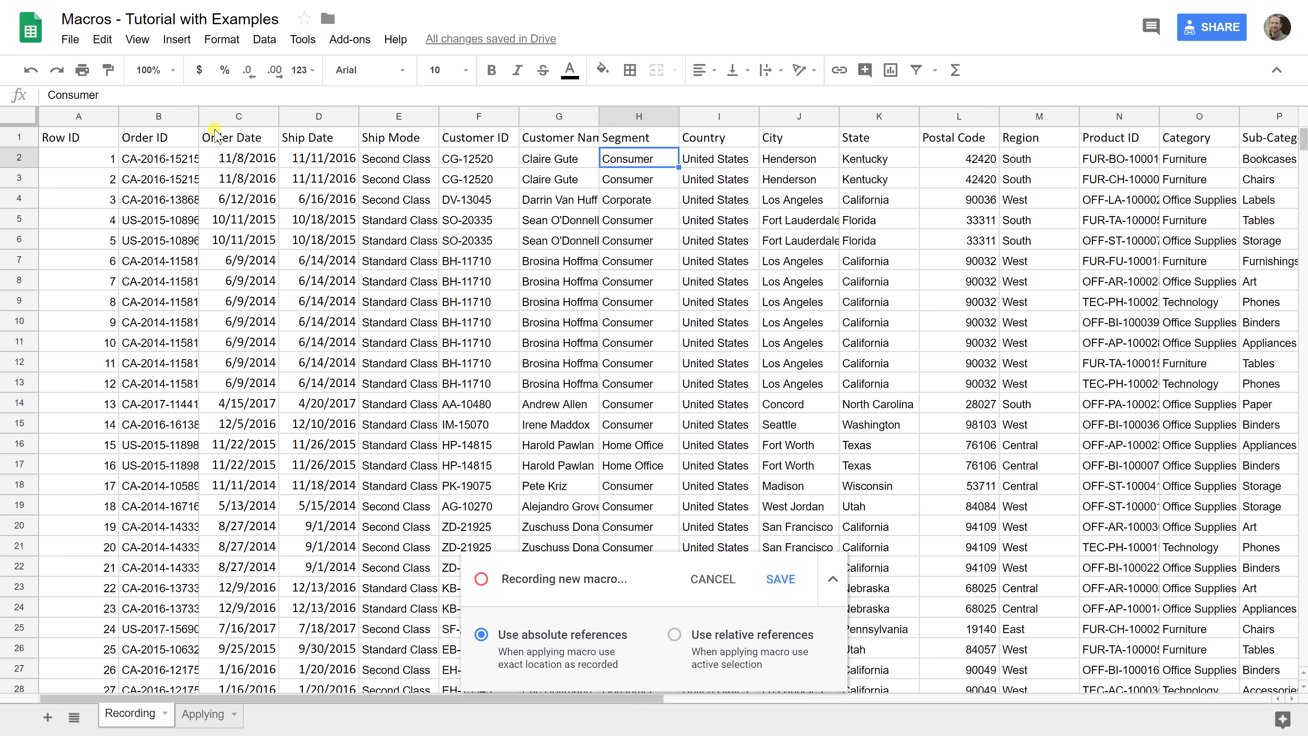
- Auto-fit every column's width to its contents across the whole sheet
click(20, 118)
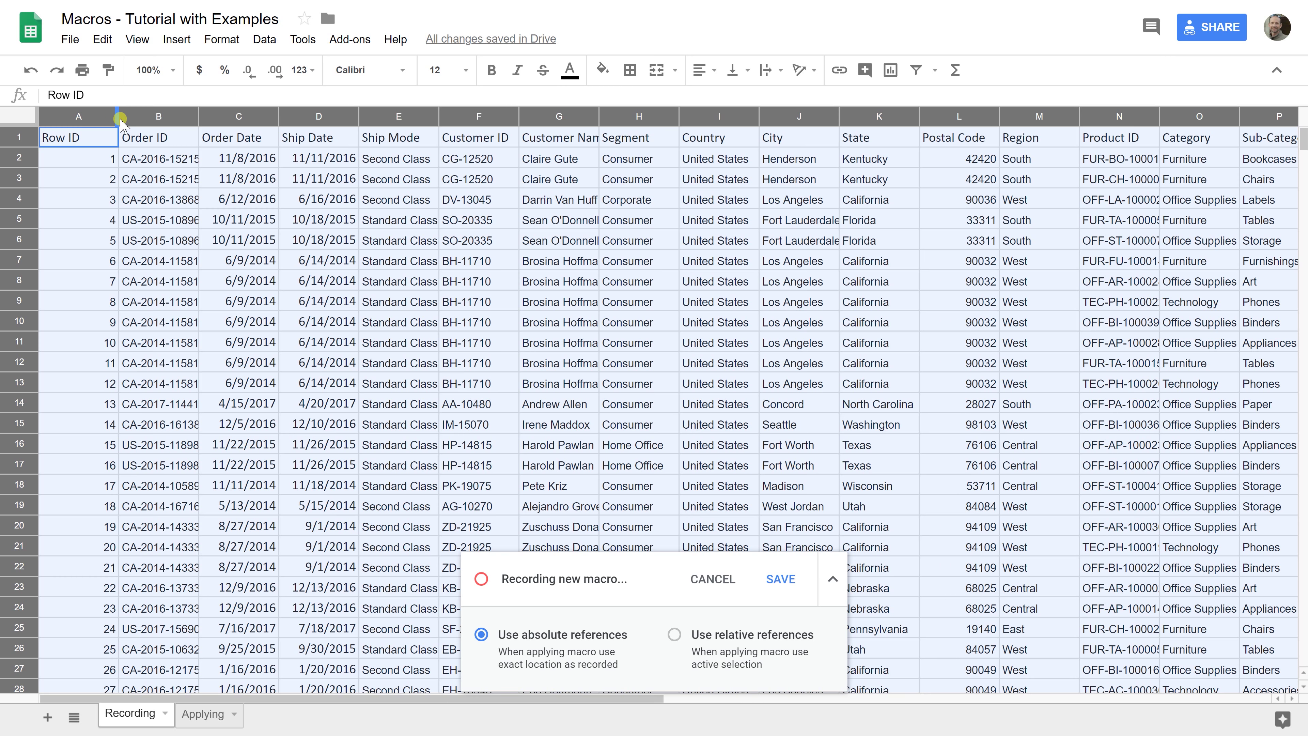
drag(119, 115, 118, 114)
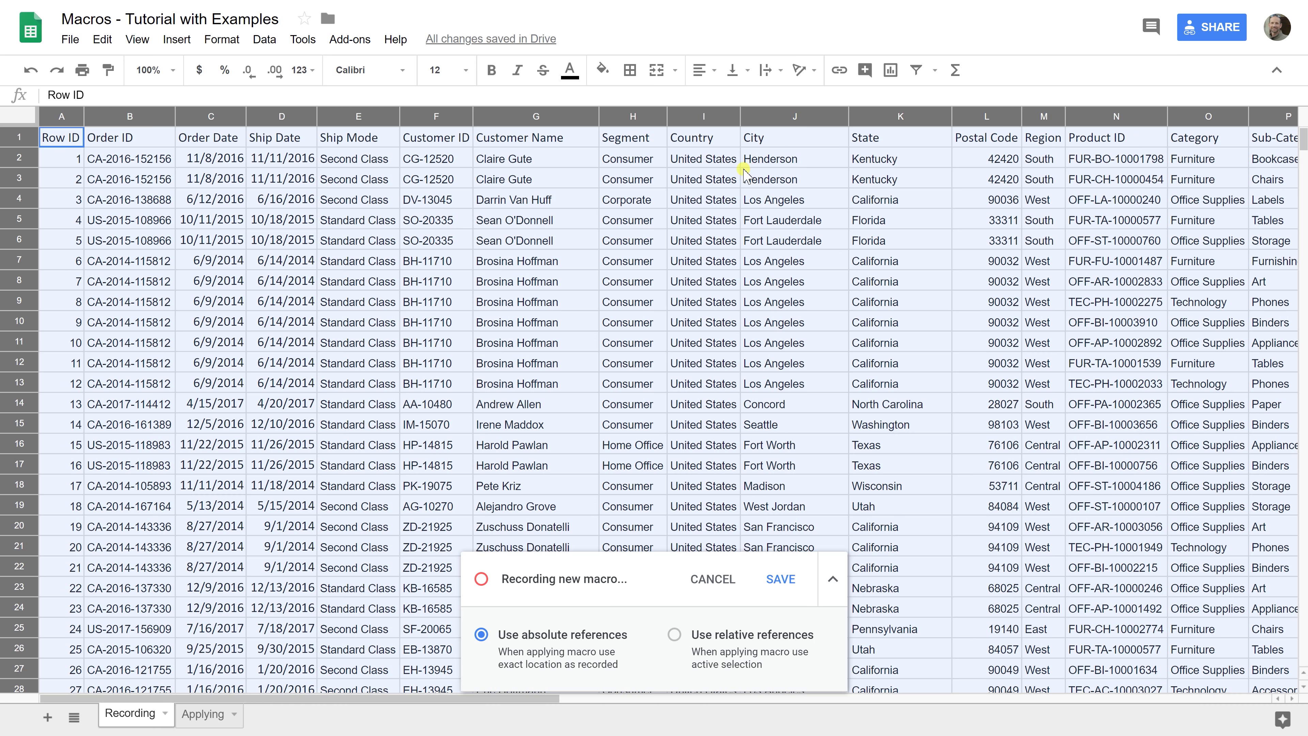
click(230, 41)
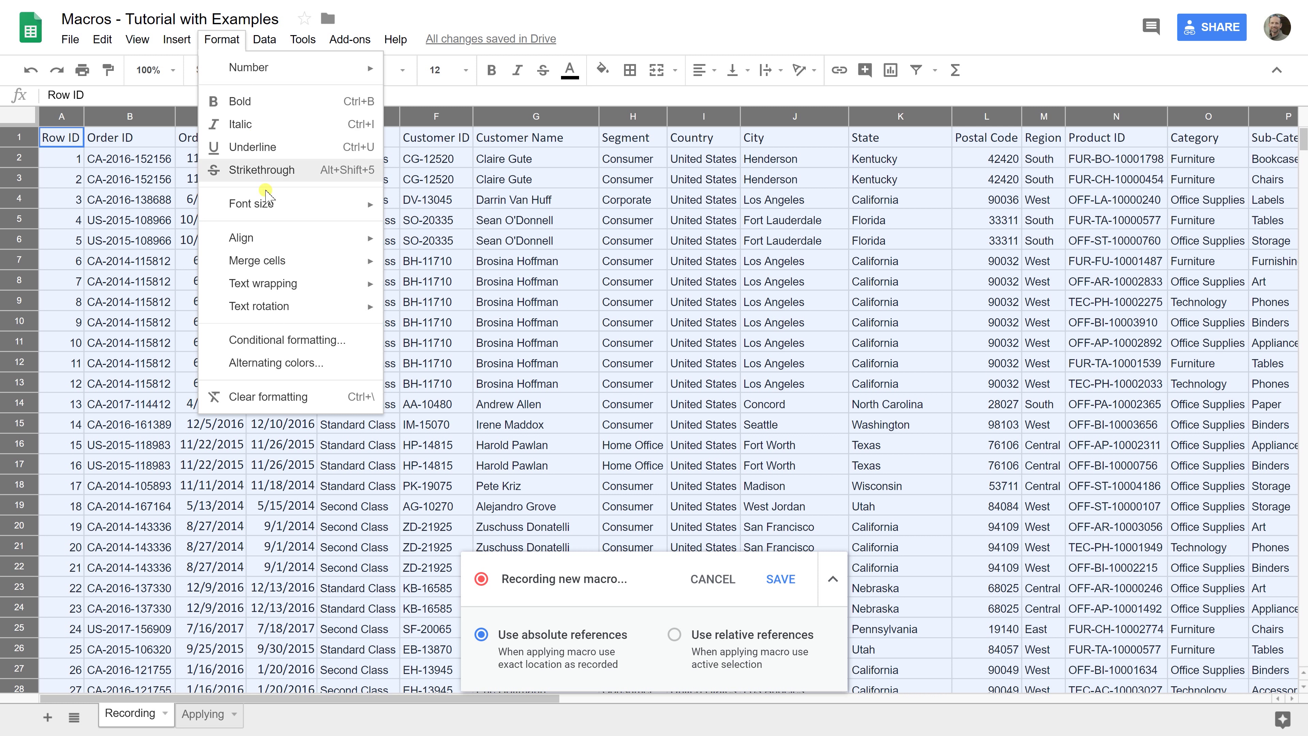
- Apply the pink Alternating colors style to the sheet and confirm with Done
click(294, 367)
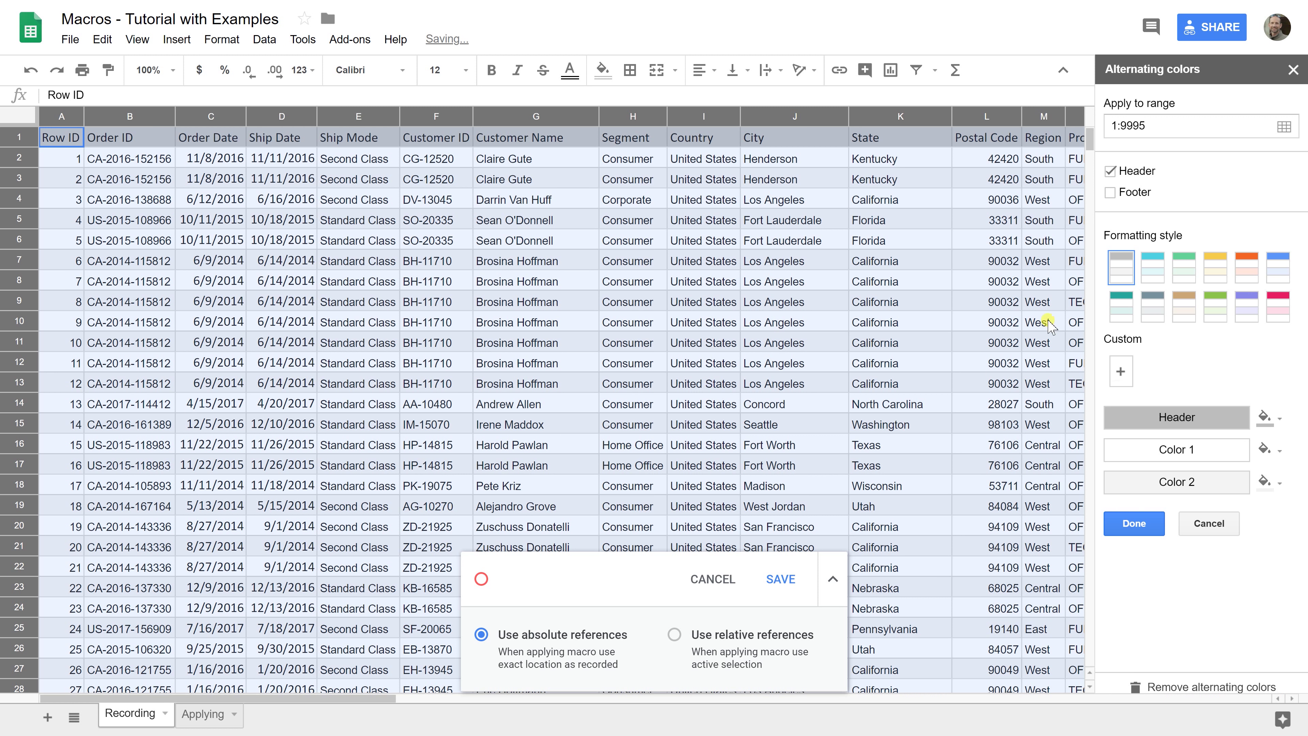
click(1290, 309)
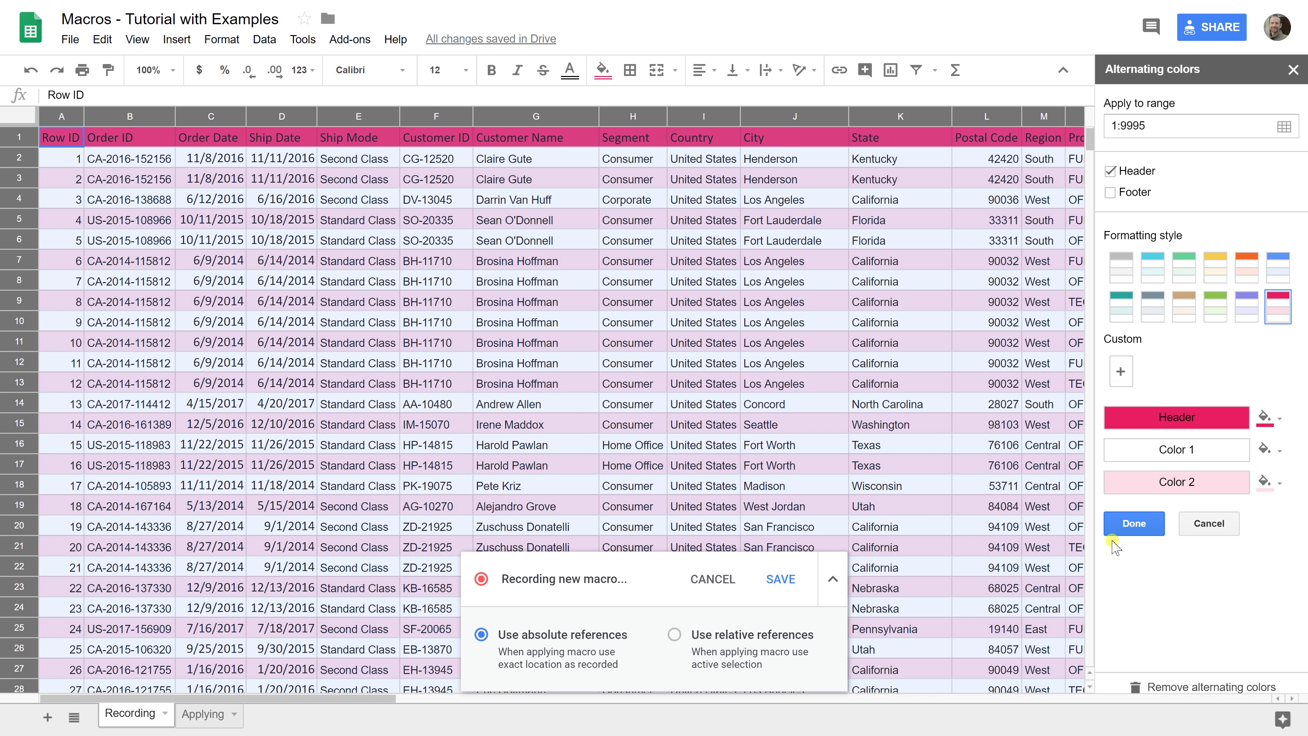
click(1123, 525)
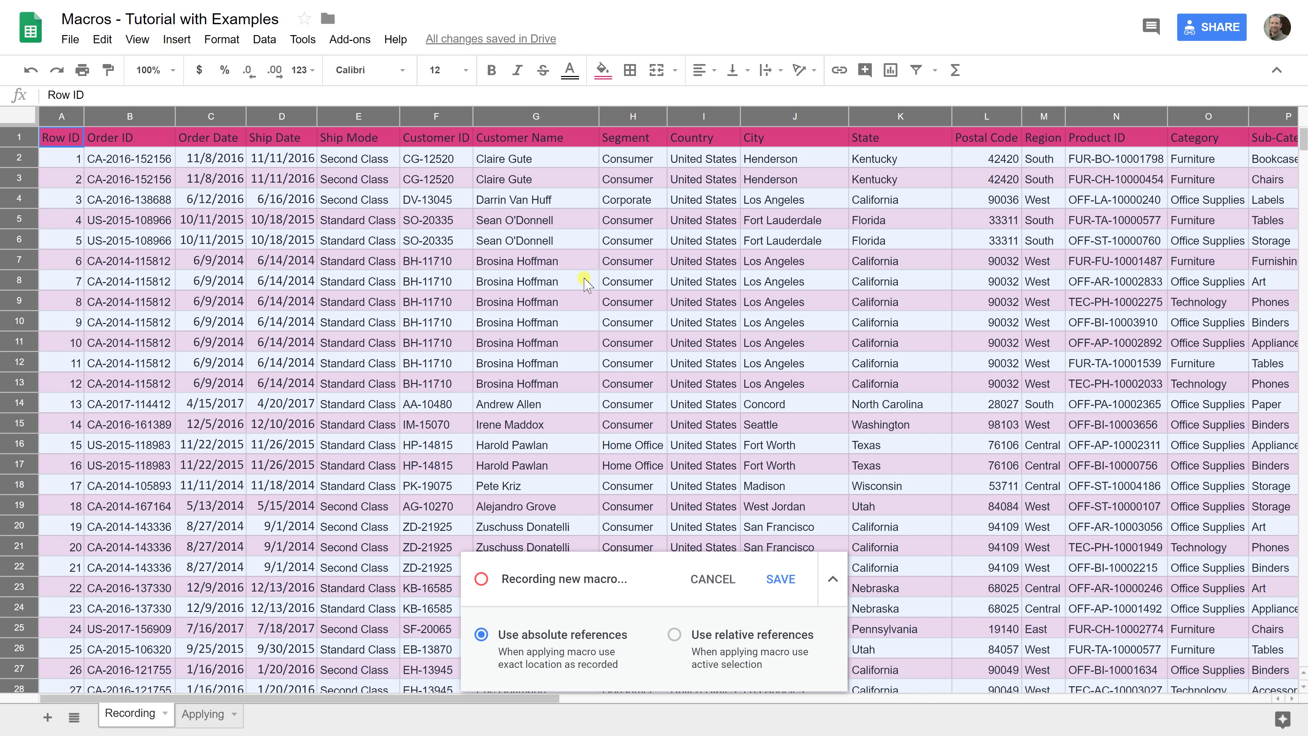
- Save the recording as macro 'Looks good' with shortcut number 1
click(781, 579)
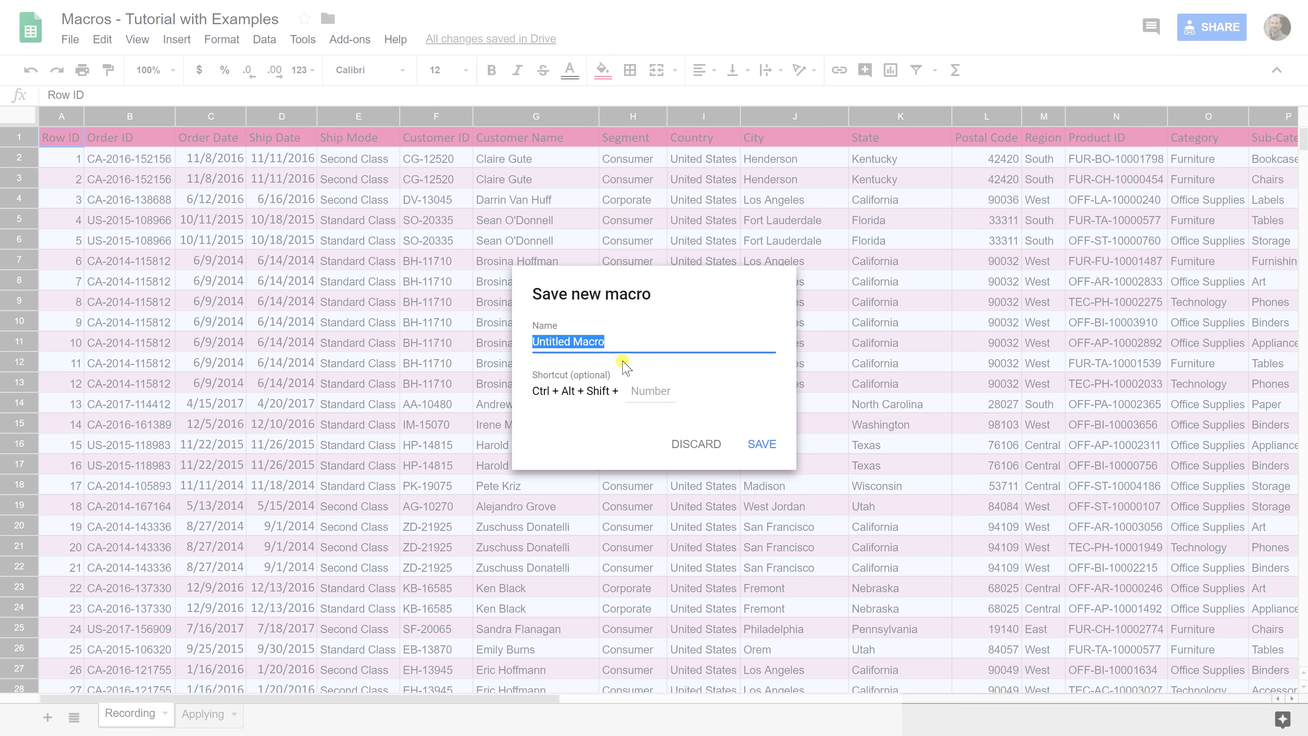
text(Looks good)
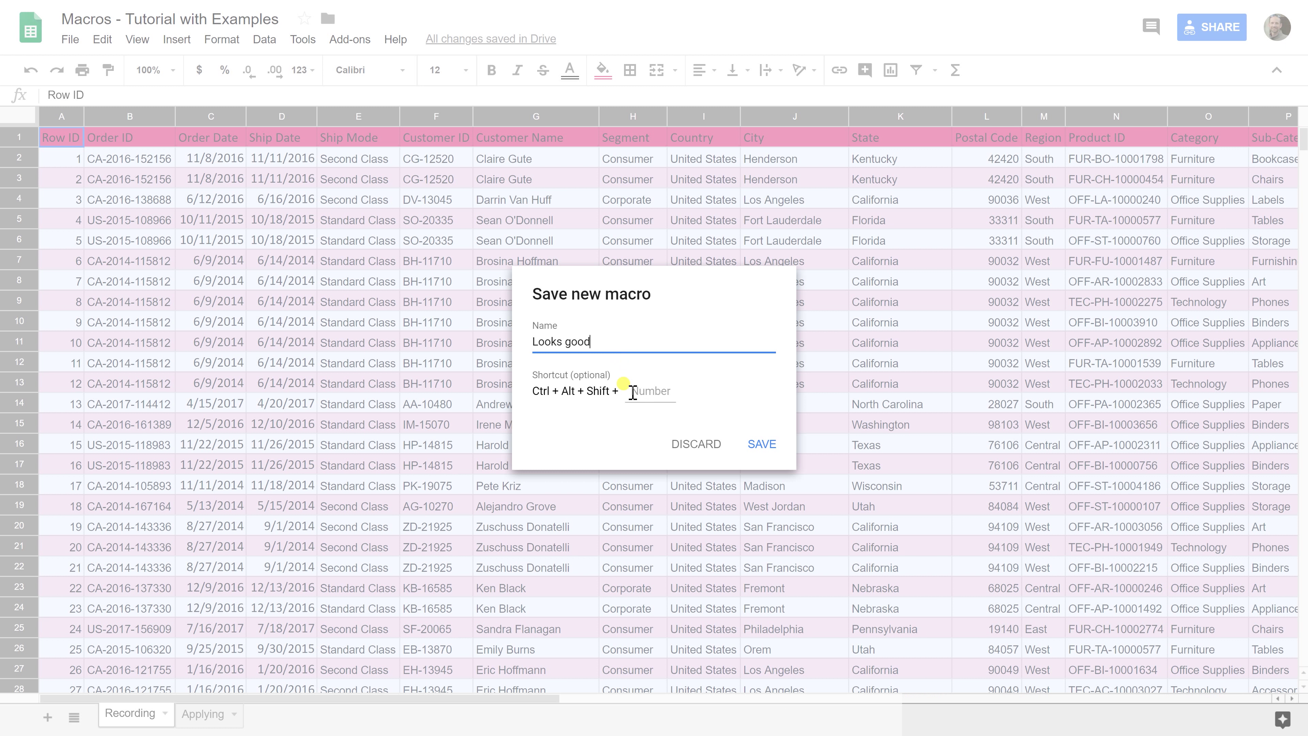
click(633, 392)
text(1)
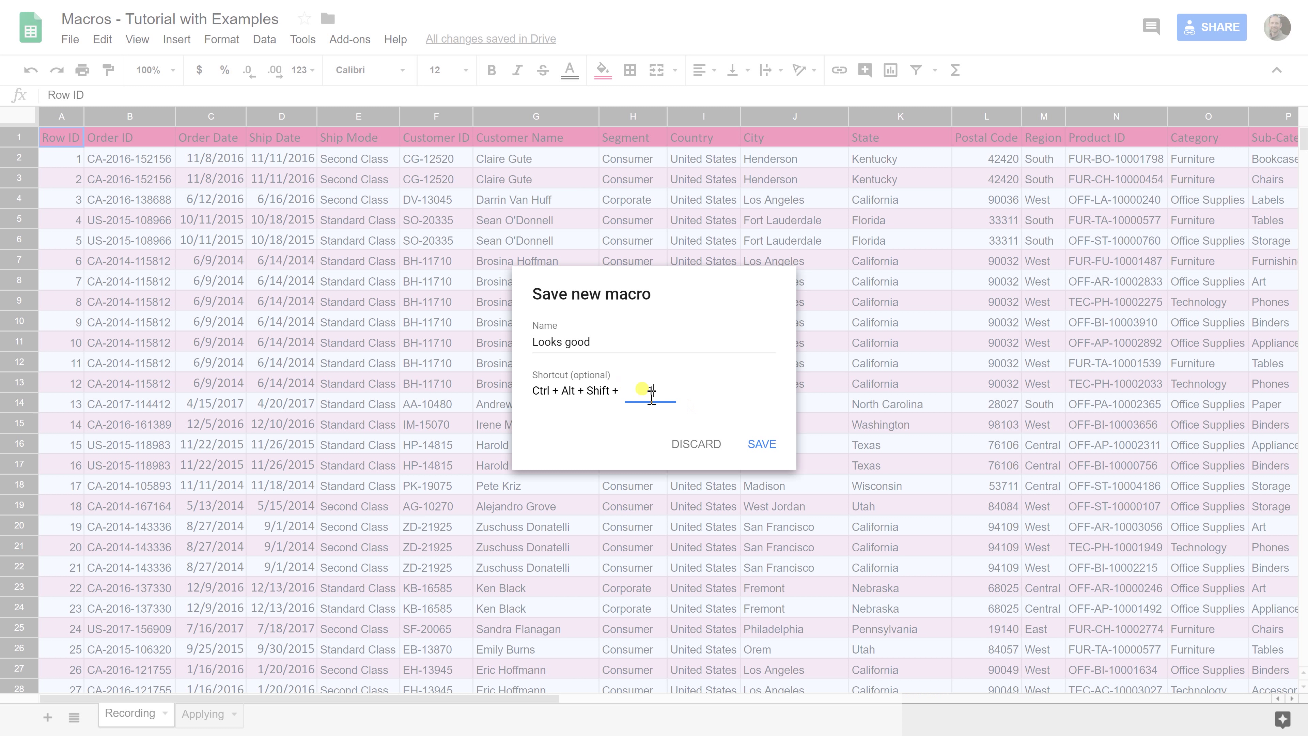
click(762, 444)
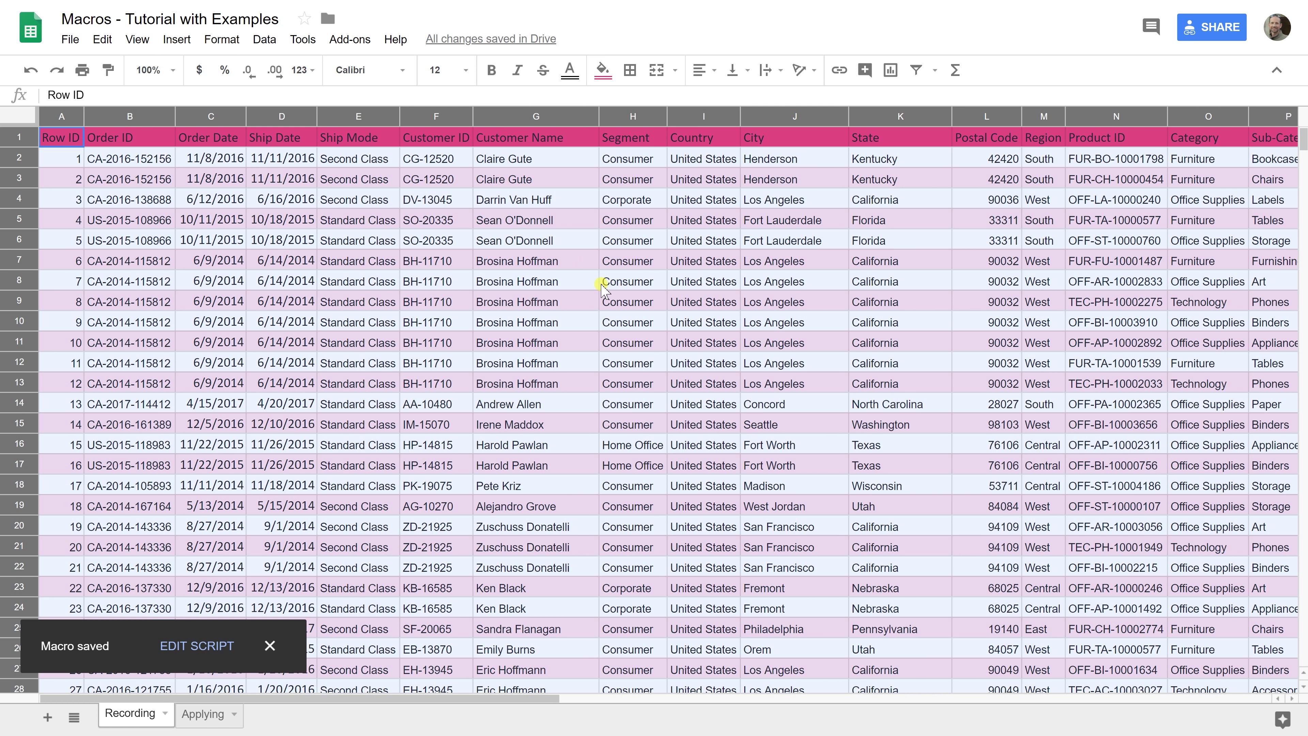
- Select cell F3, then begin recording another macro via Tools > Macros > Record macro
click(444, 179)
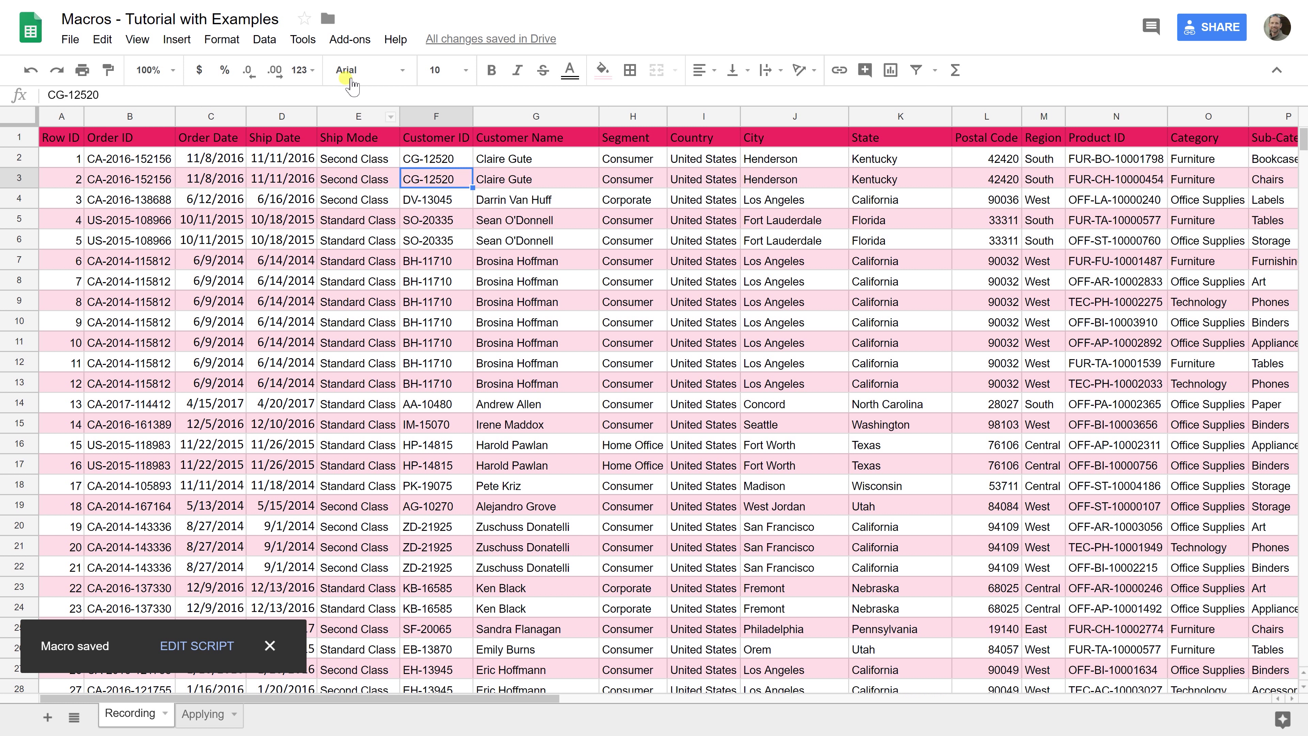
click(303, 39)
mouse_move(362, 137)
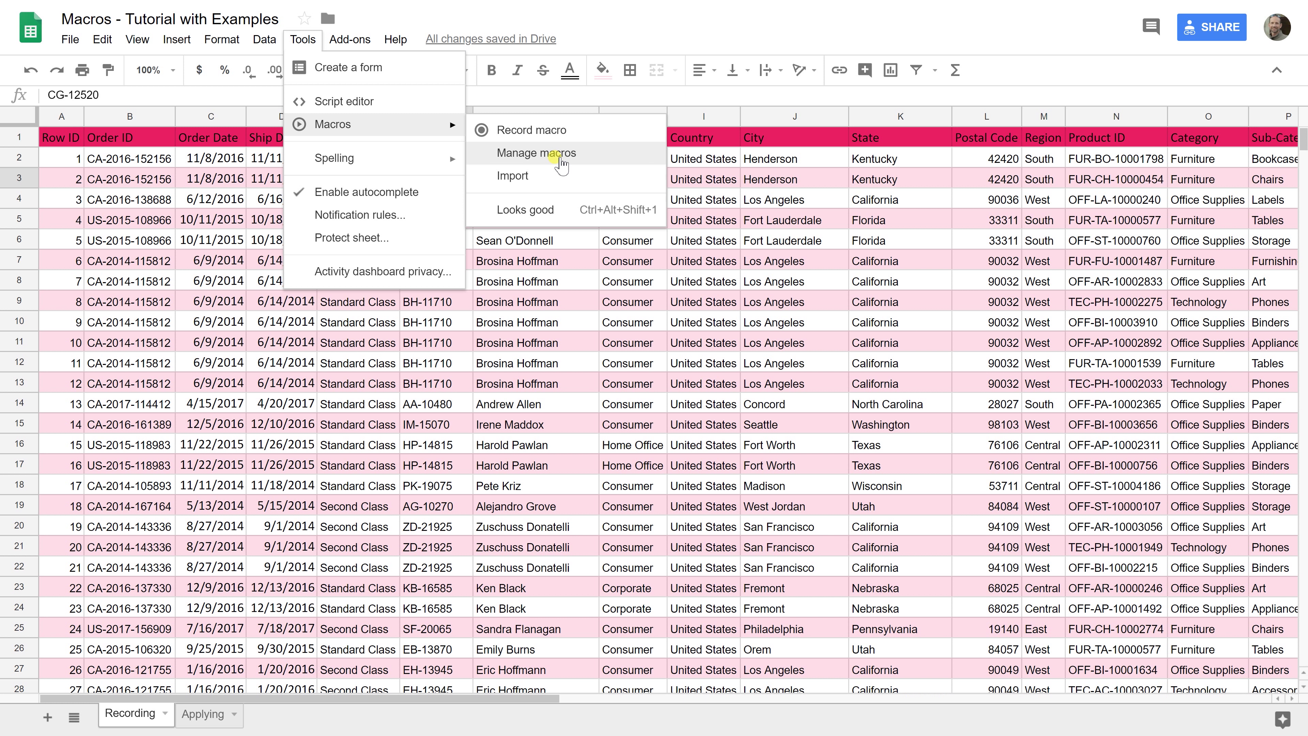
click(560, 141)
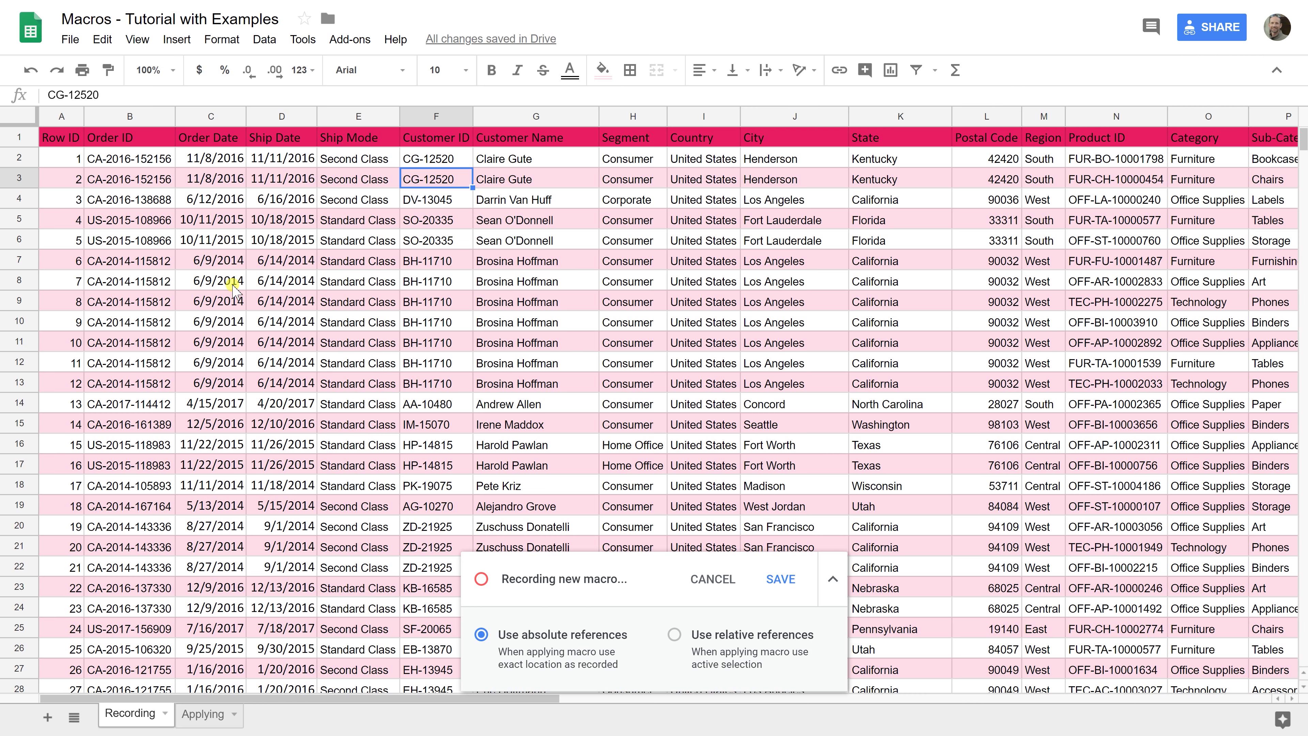
- Insert a column left of Order Date headed 'TM', centred in white text, then return to A1
right_click(207, 123)
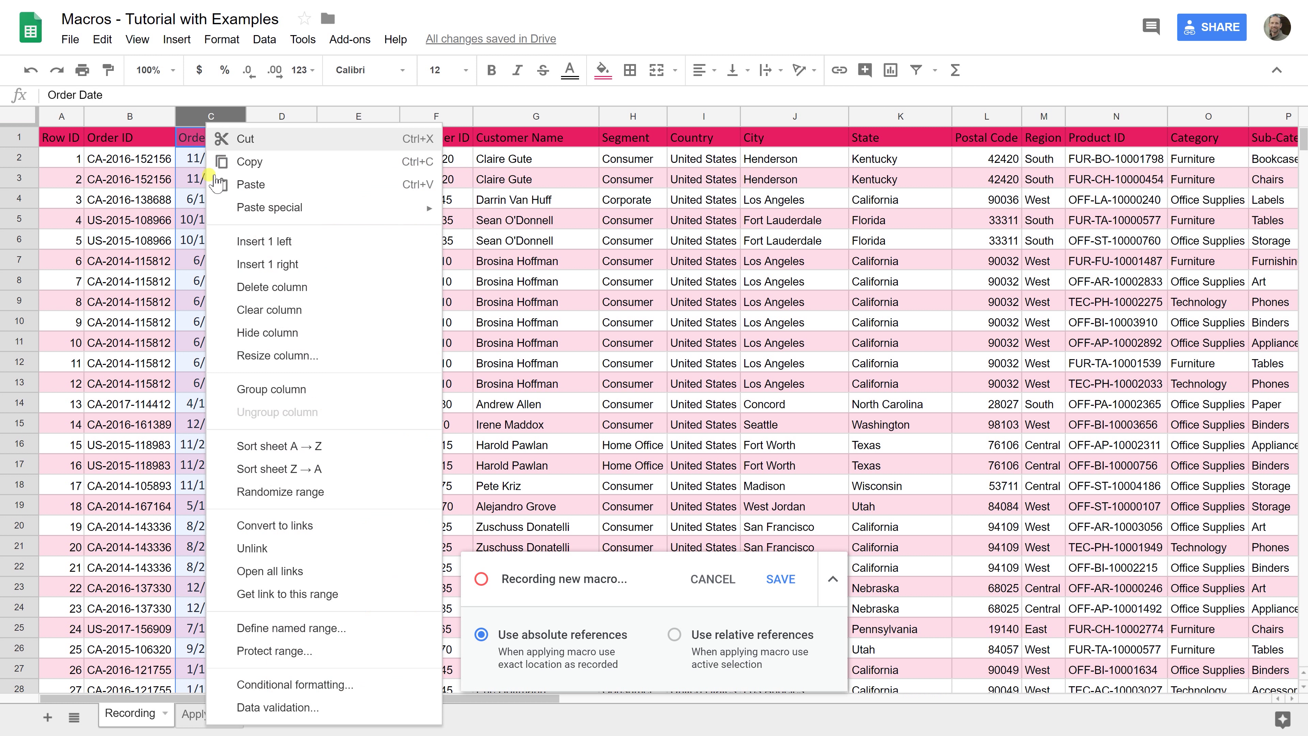
click(233, 242)
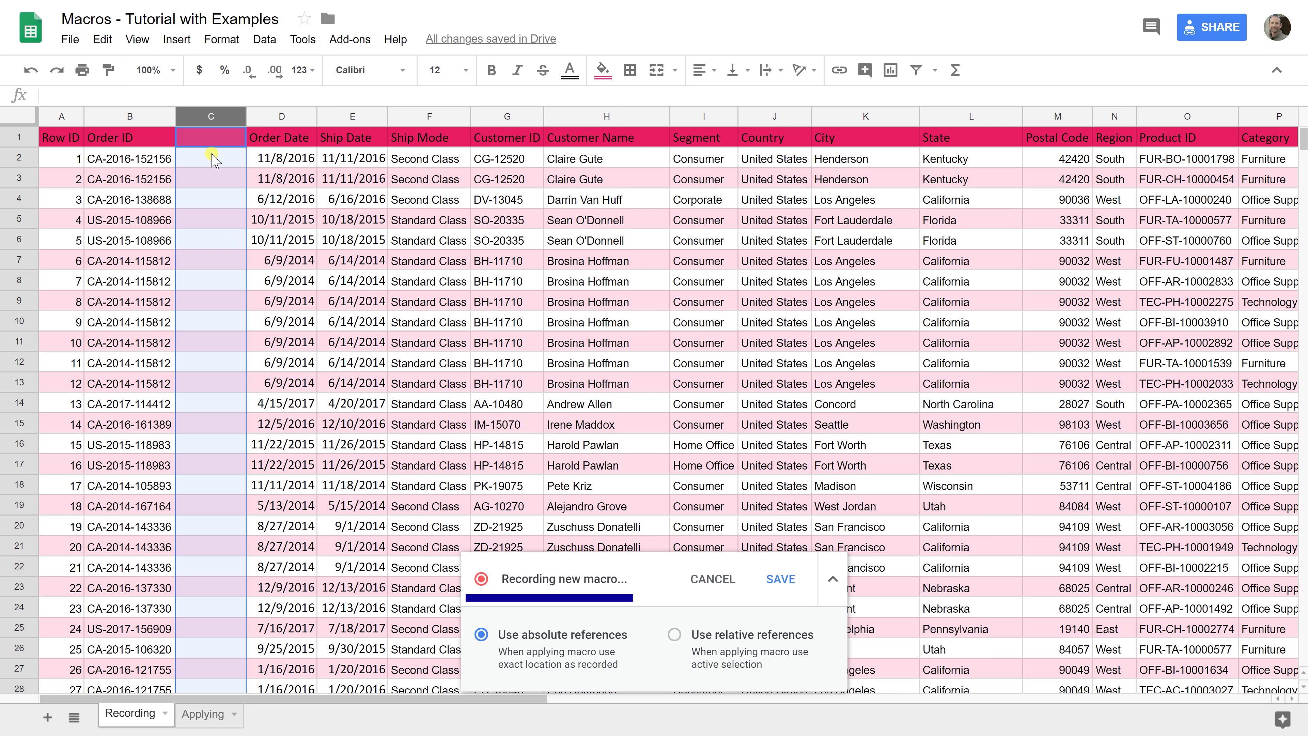
click(215, 139)
text(T)
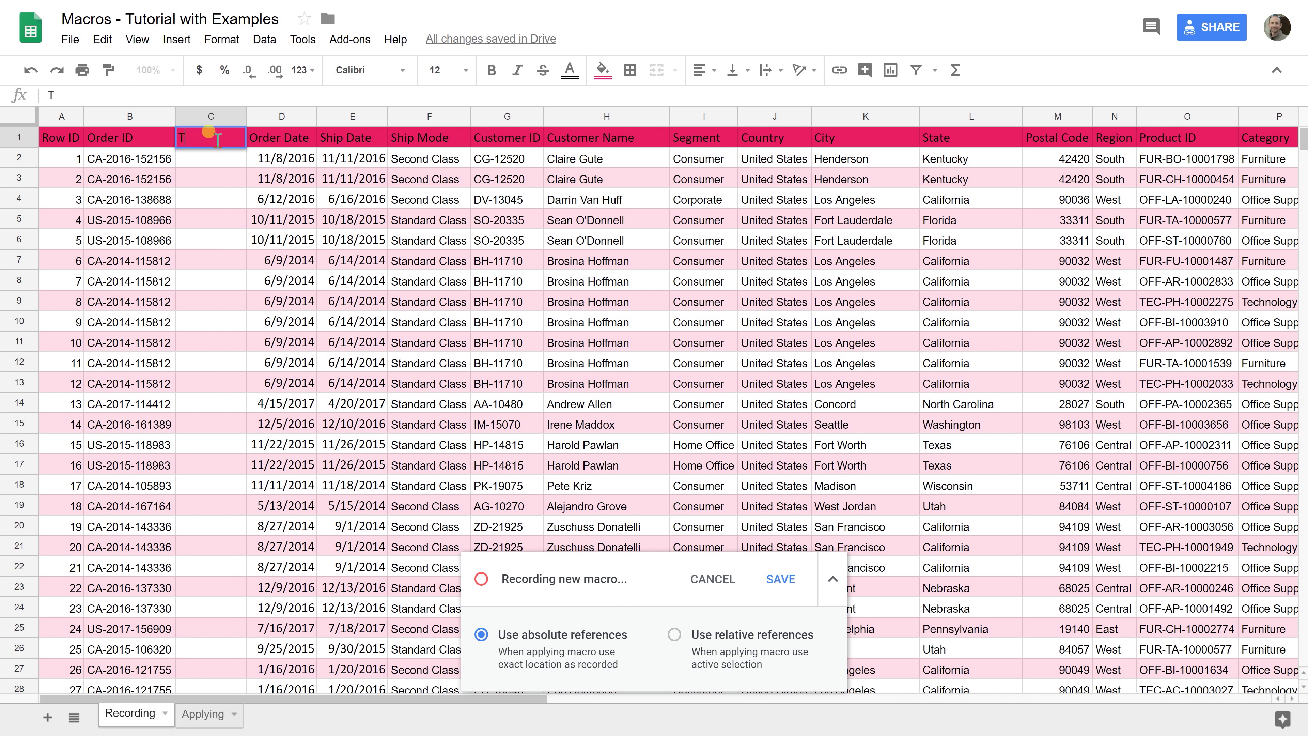
text(M)
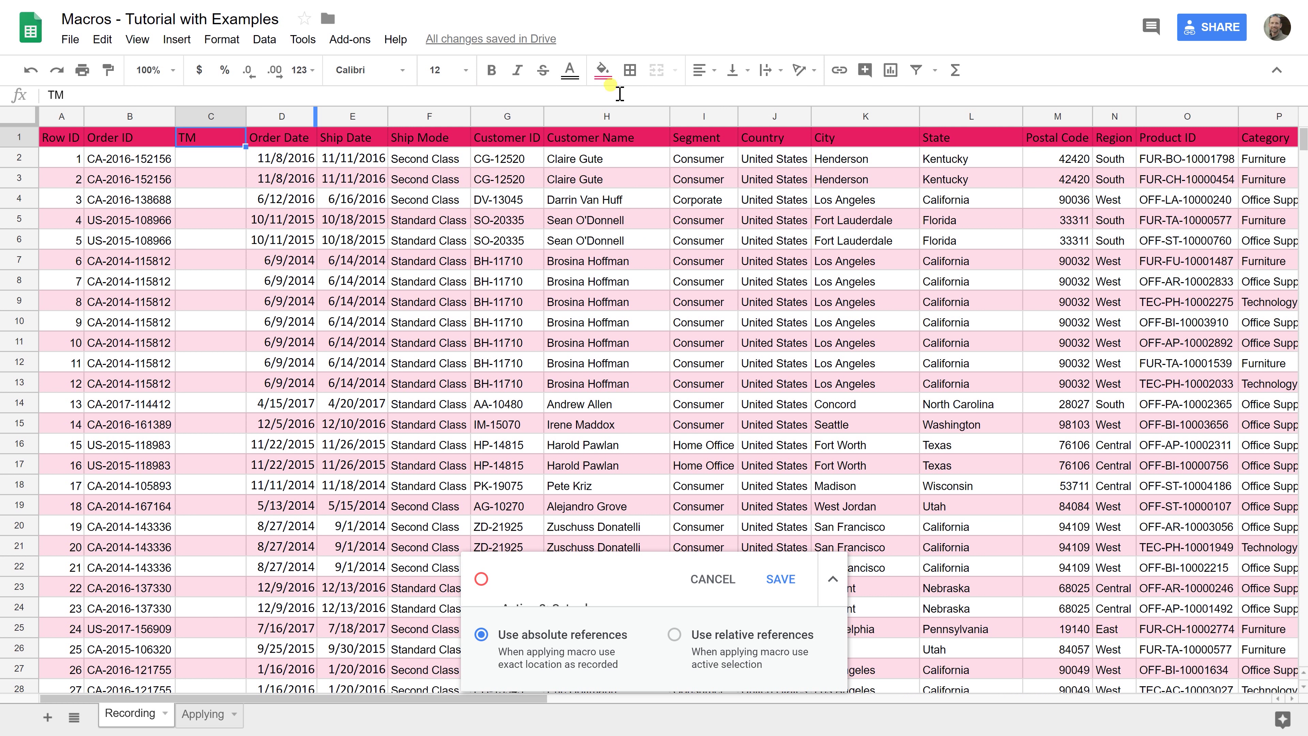
click(705, 70)
click(725, 98)
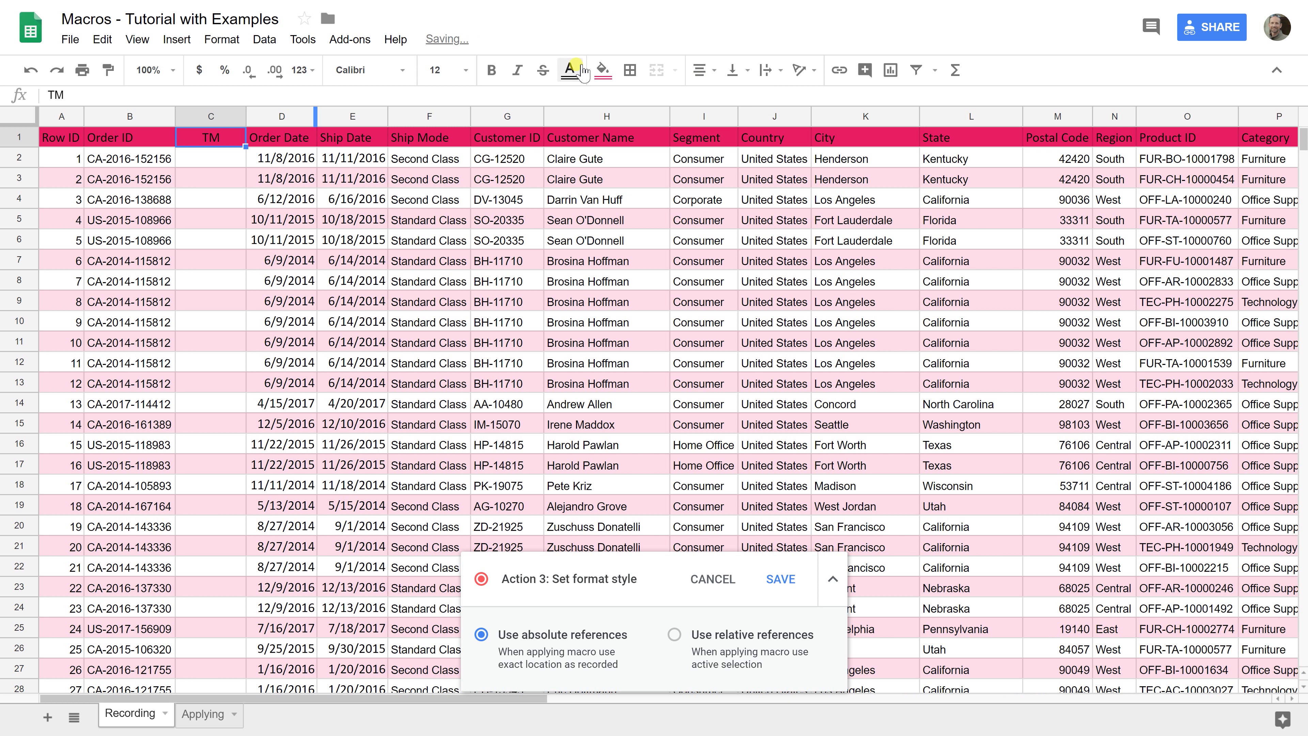
click(569, 70)
click(715, 126)
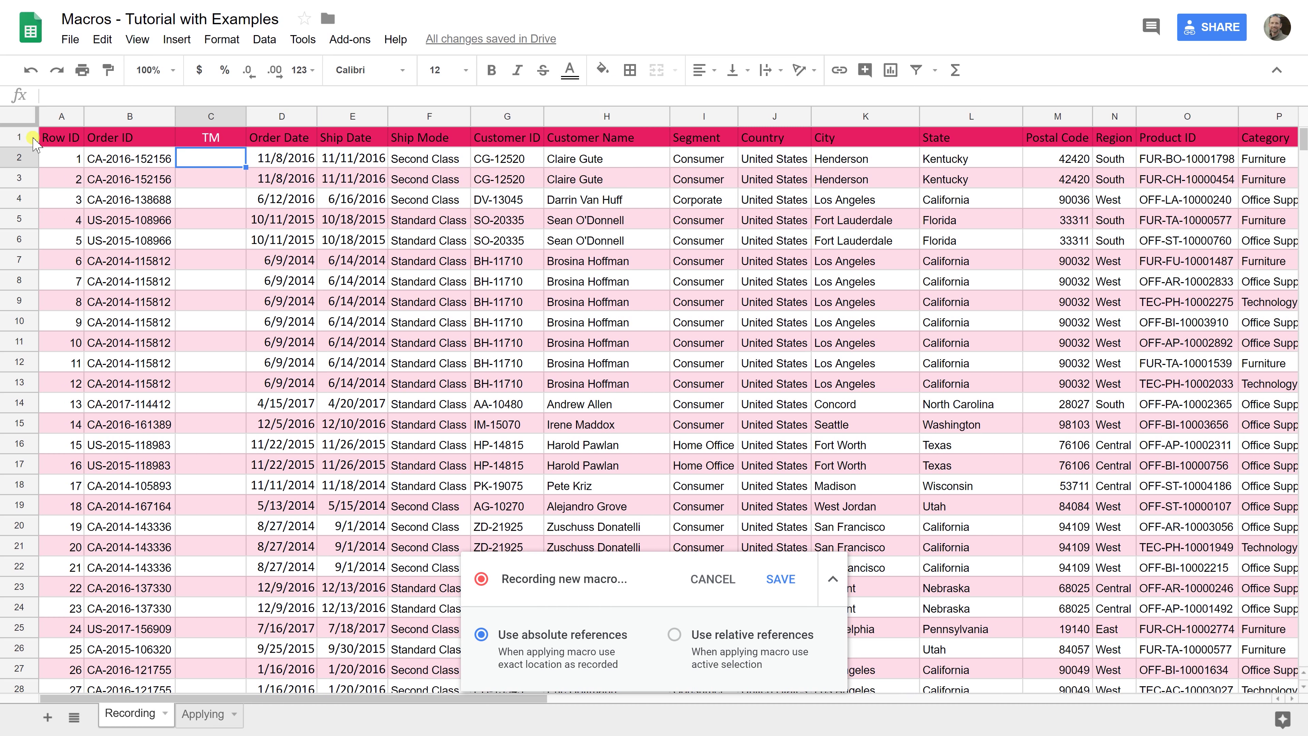
click(60, 139)
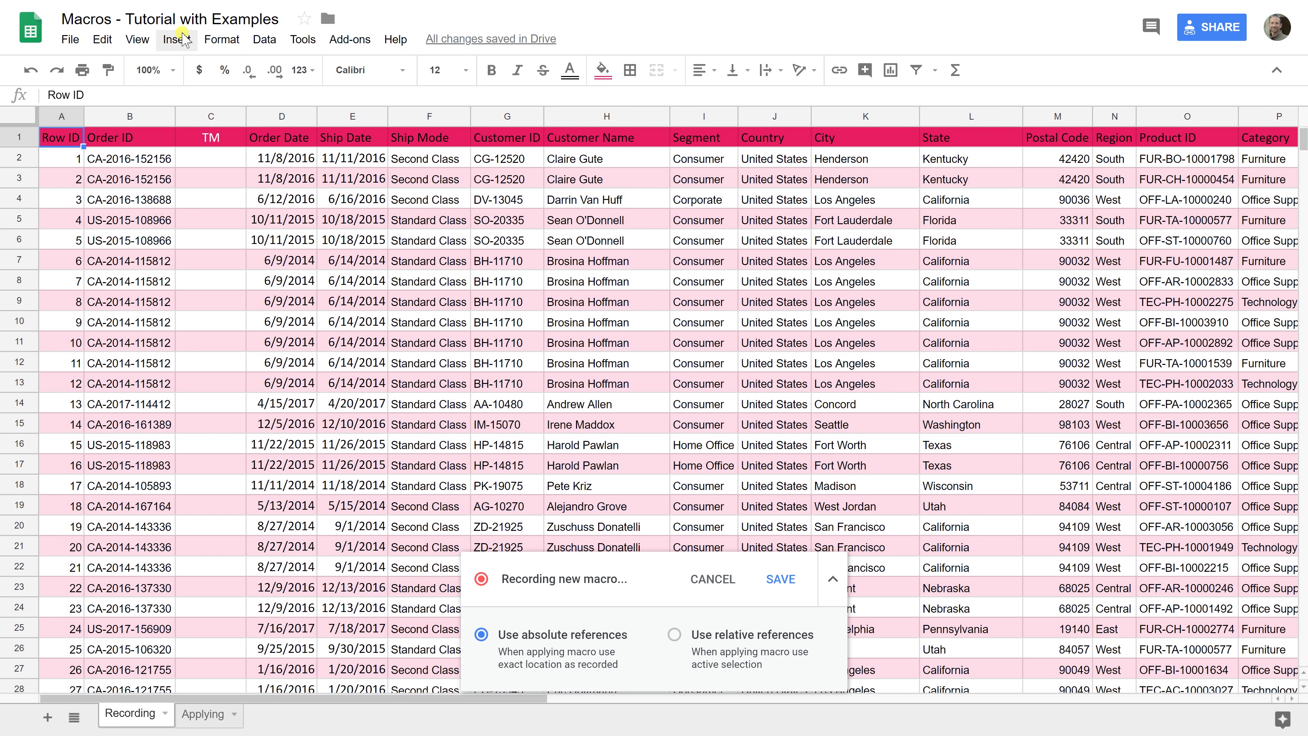
- Freeze 1 row and 1 column via View > Freeze
click(138, 41)
mouse_move(224, 64)
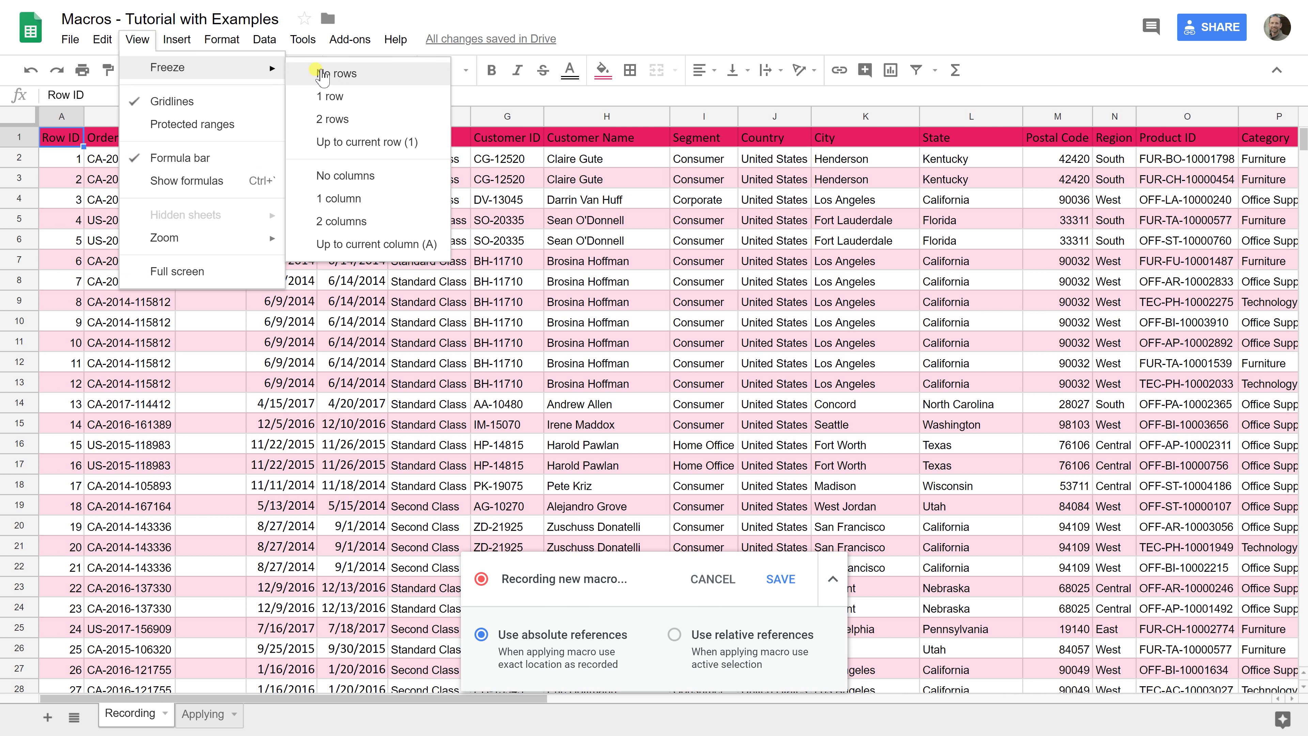
click(336, 97)
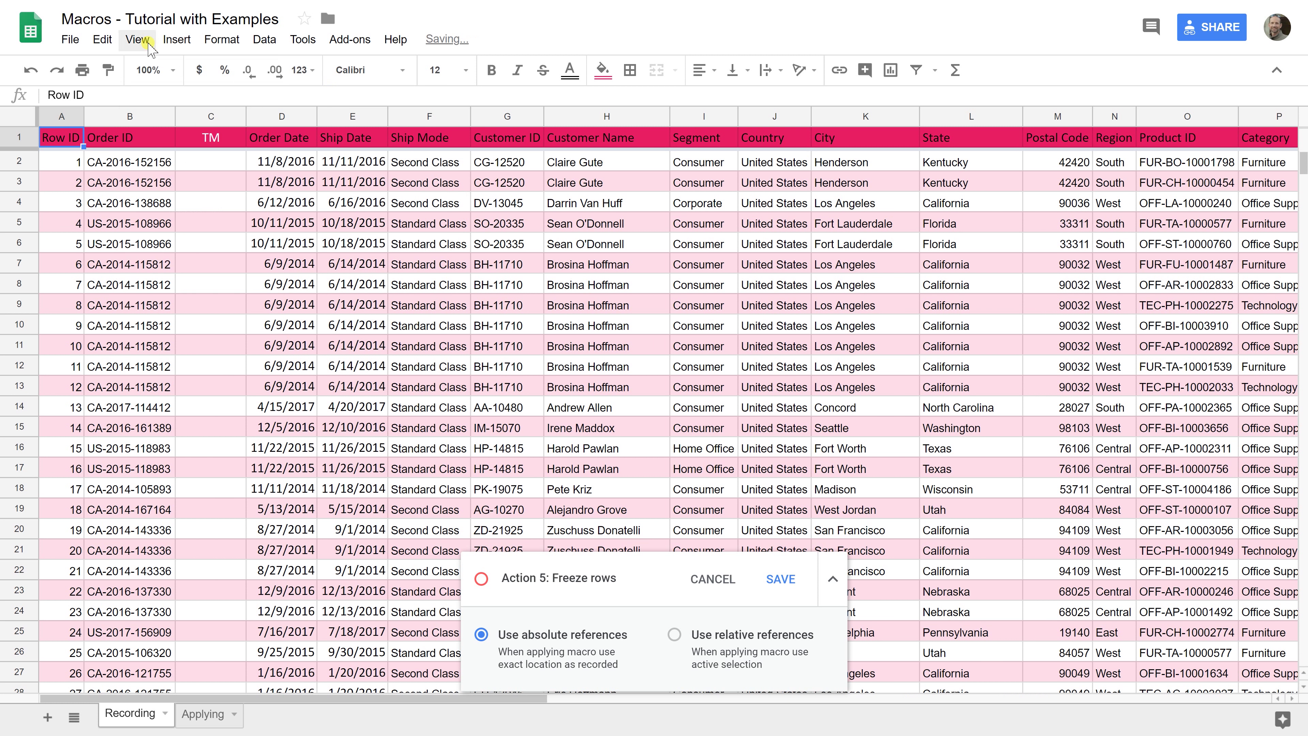
click(138, 40)
mouse_move(232, 78)
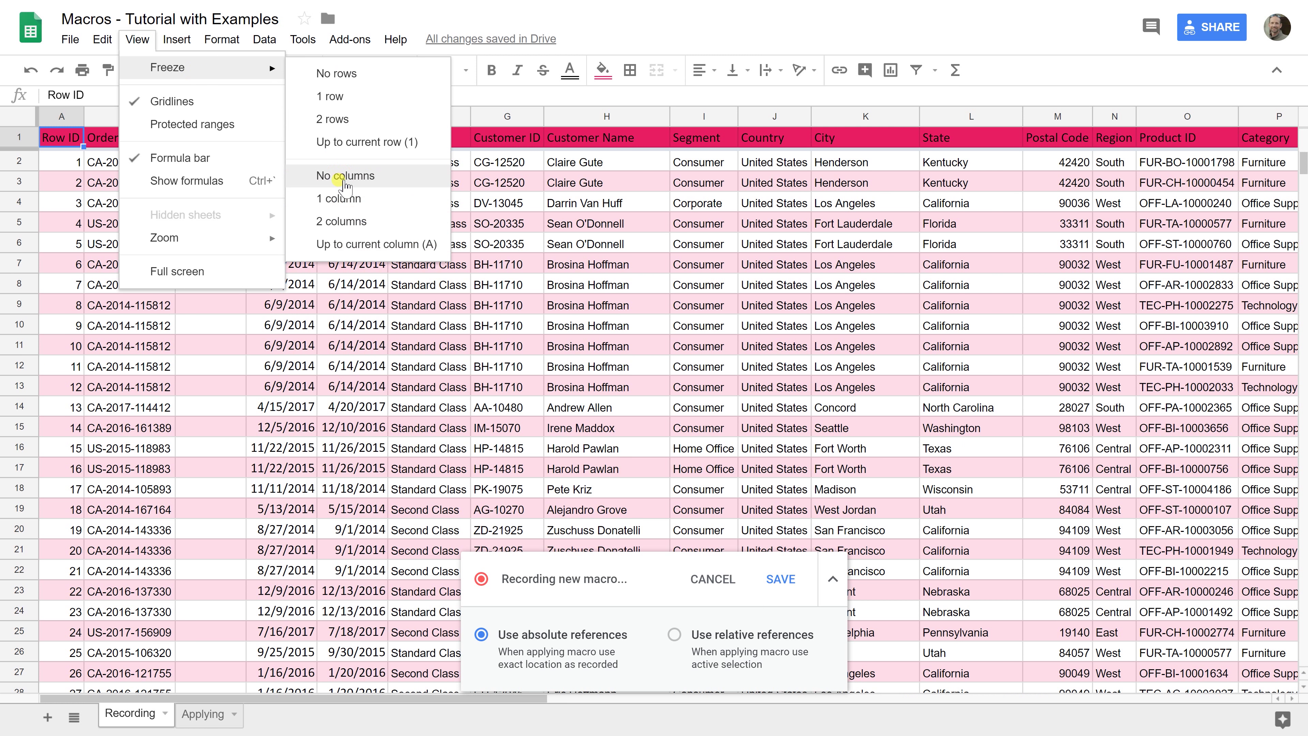
click(337, 196)
- Move from B2 to O26 and down to row 36 to check the frozen header and column
click(105, 161)
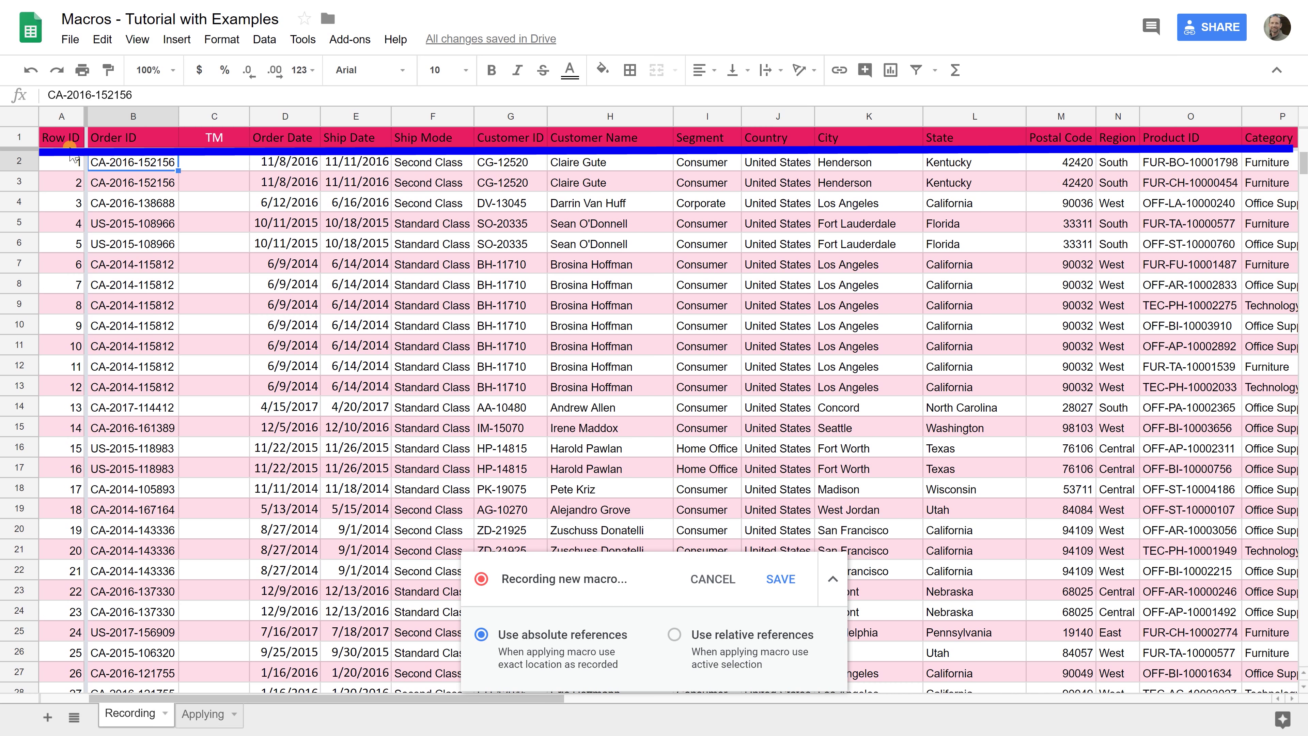
key(Down)
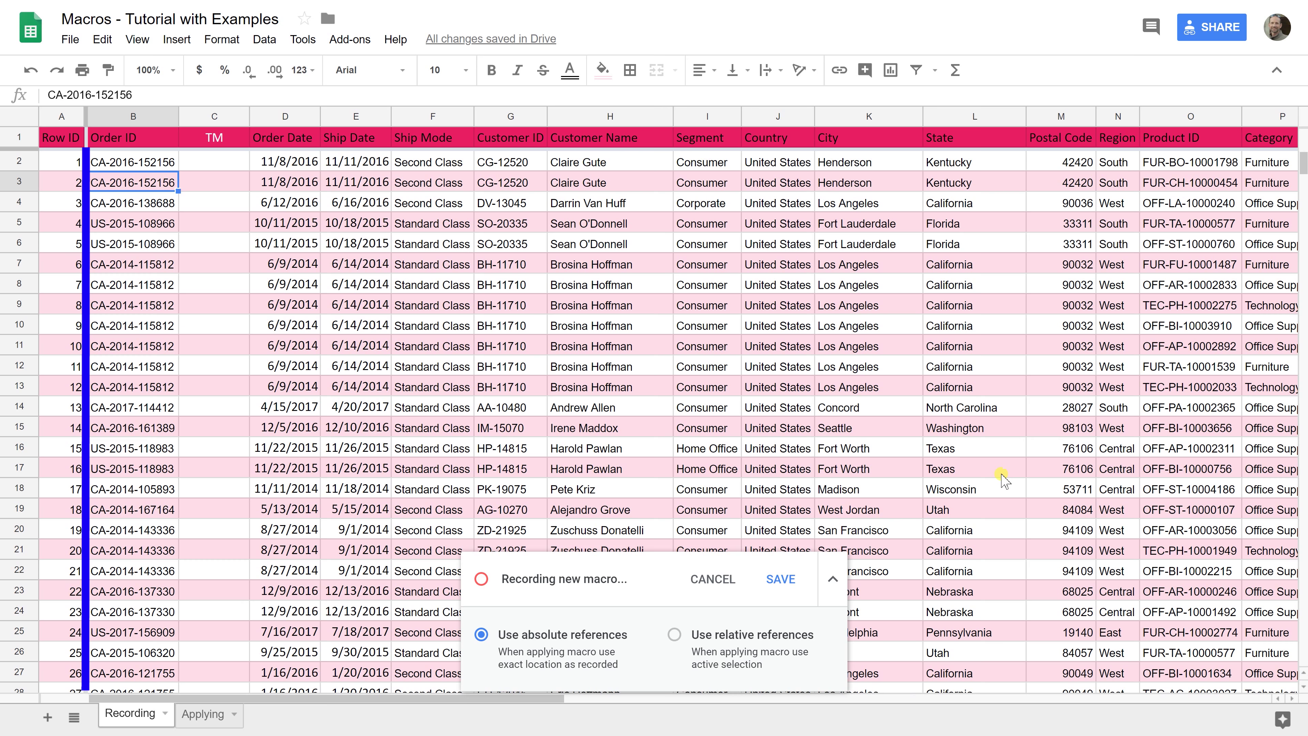
click(1232, 654)
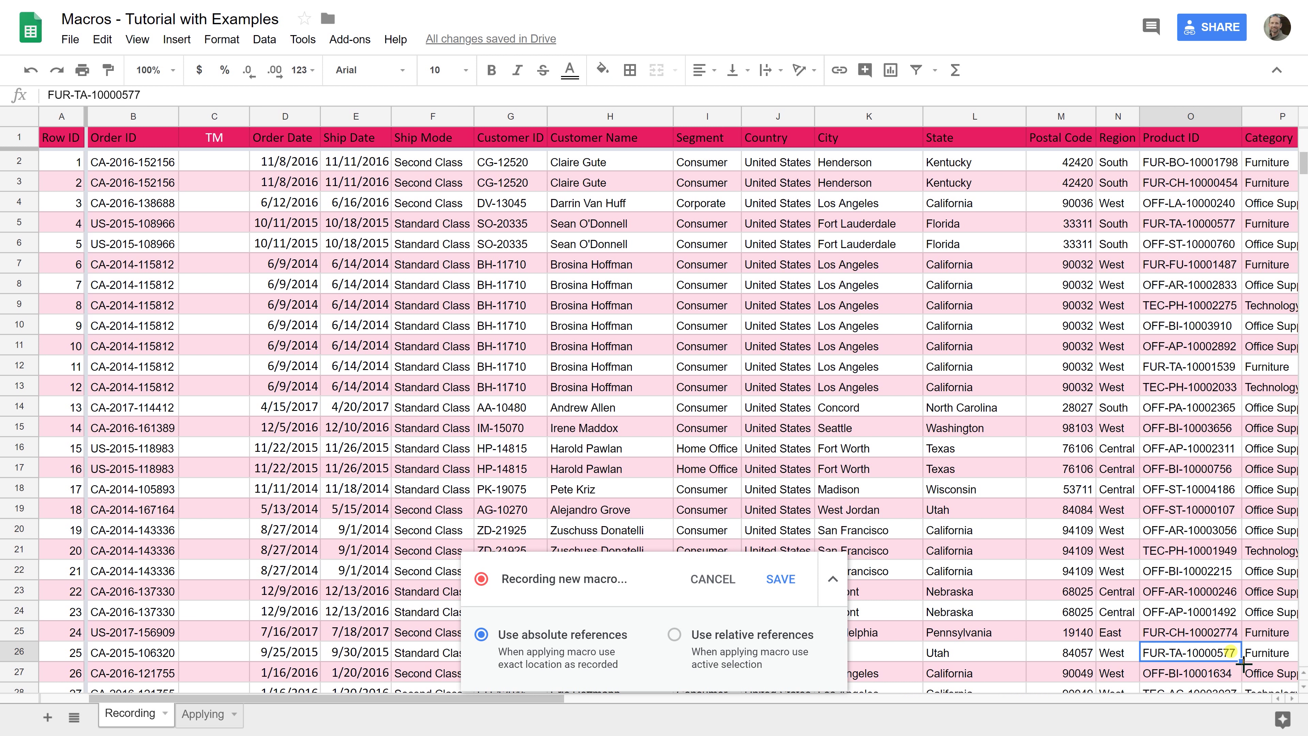
key(Right)
key(Right)
key(Right)
key(Right)
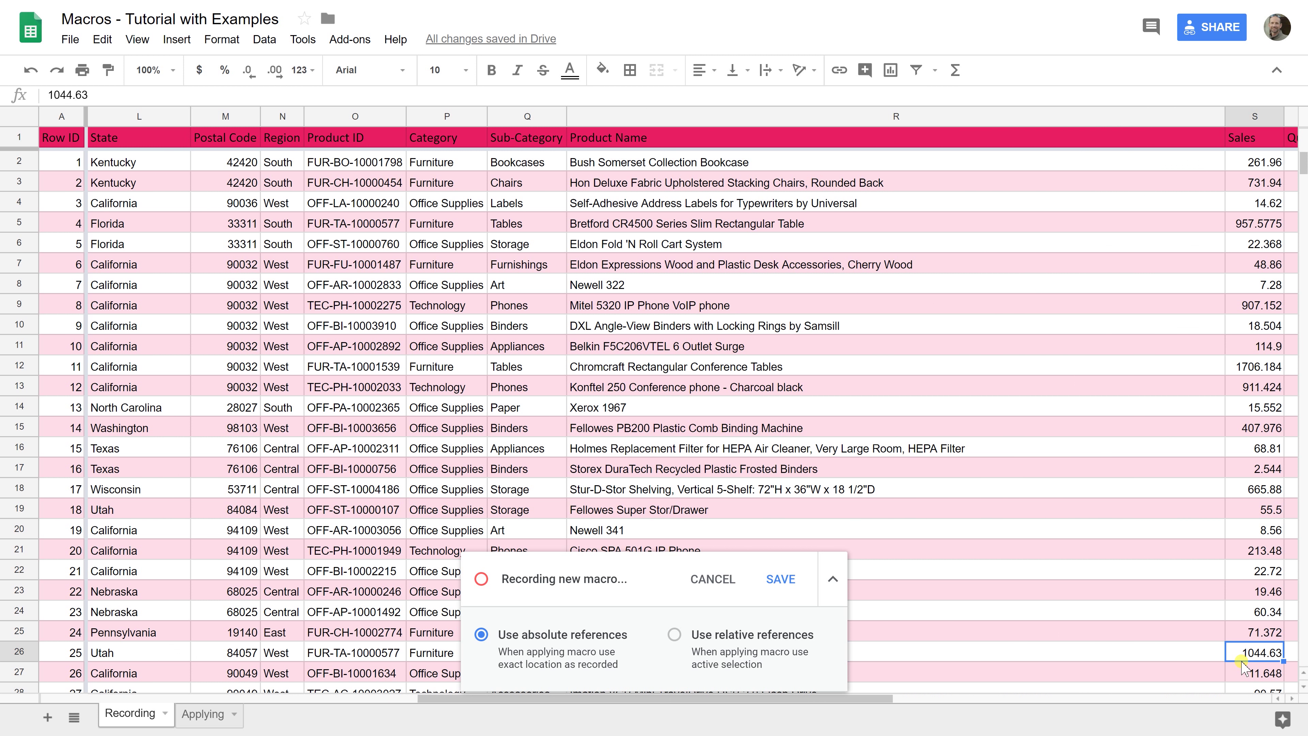
key(Down)
key(Down)
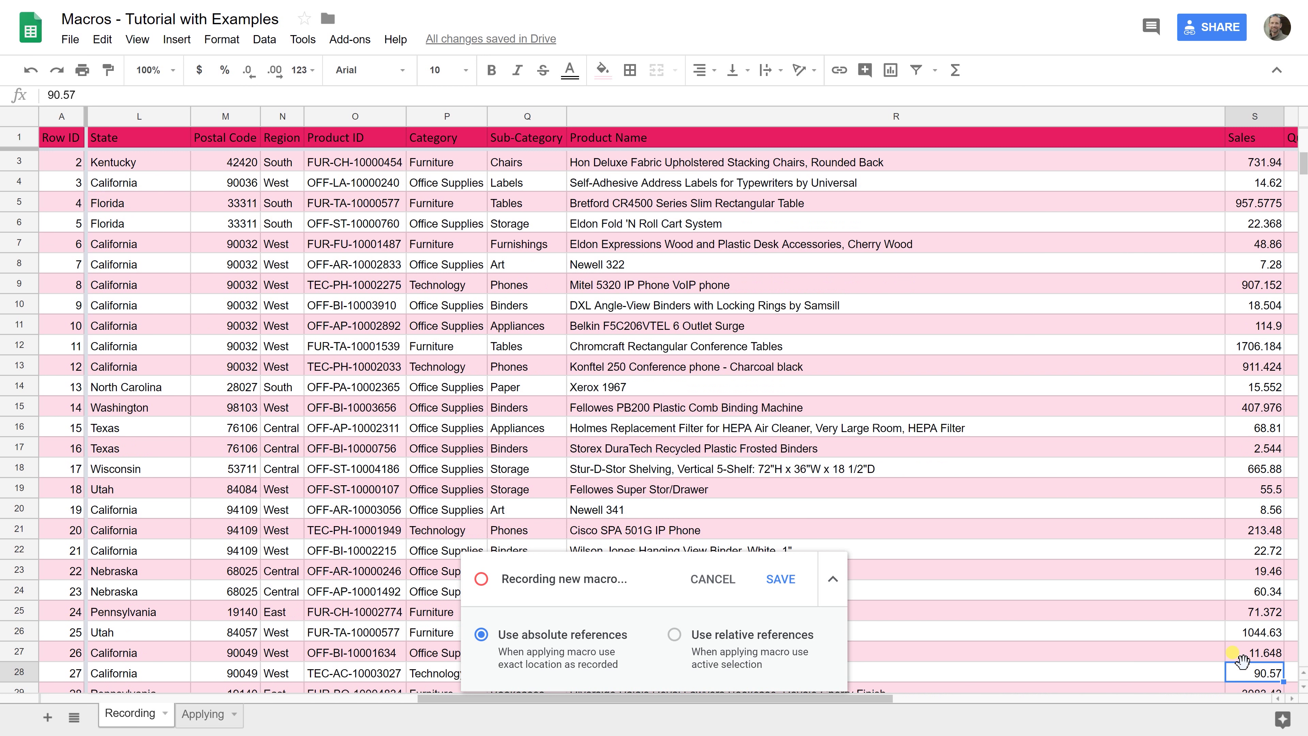
key(Down)
key(Down)
key(Down)
key(Down)
key(Down)
key(Down)
key(Down)
key(Down)
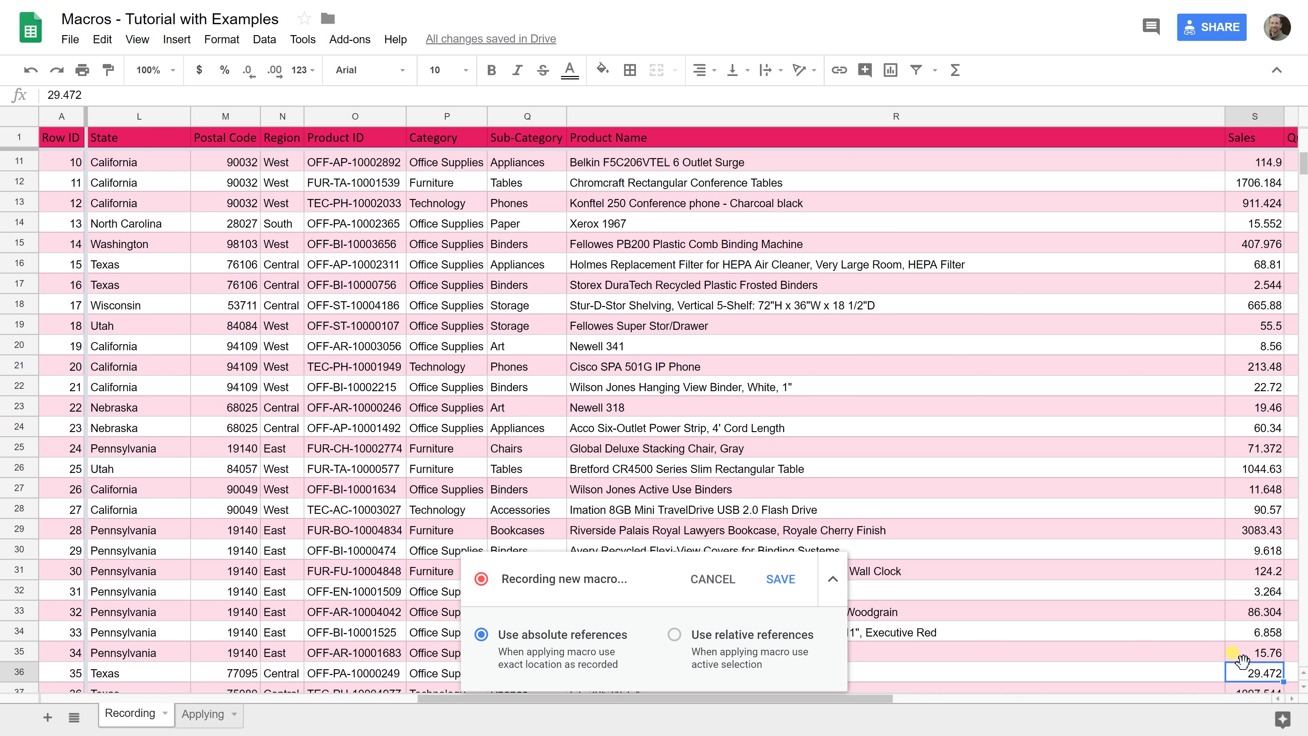
- Save the second recording as macro 'Works well' with shortcut number 2
click(781, 579)
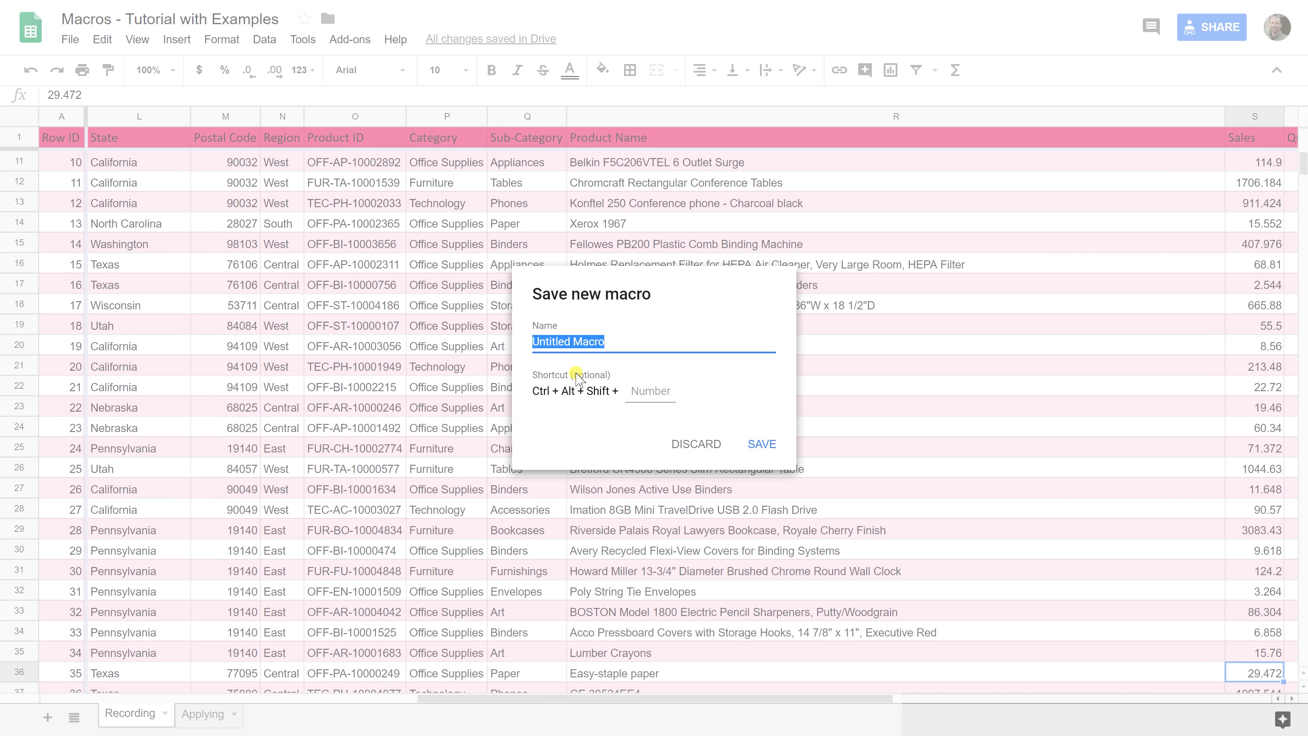
text(Works we)
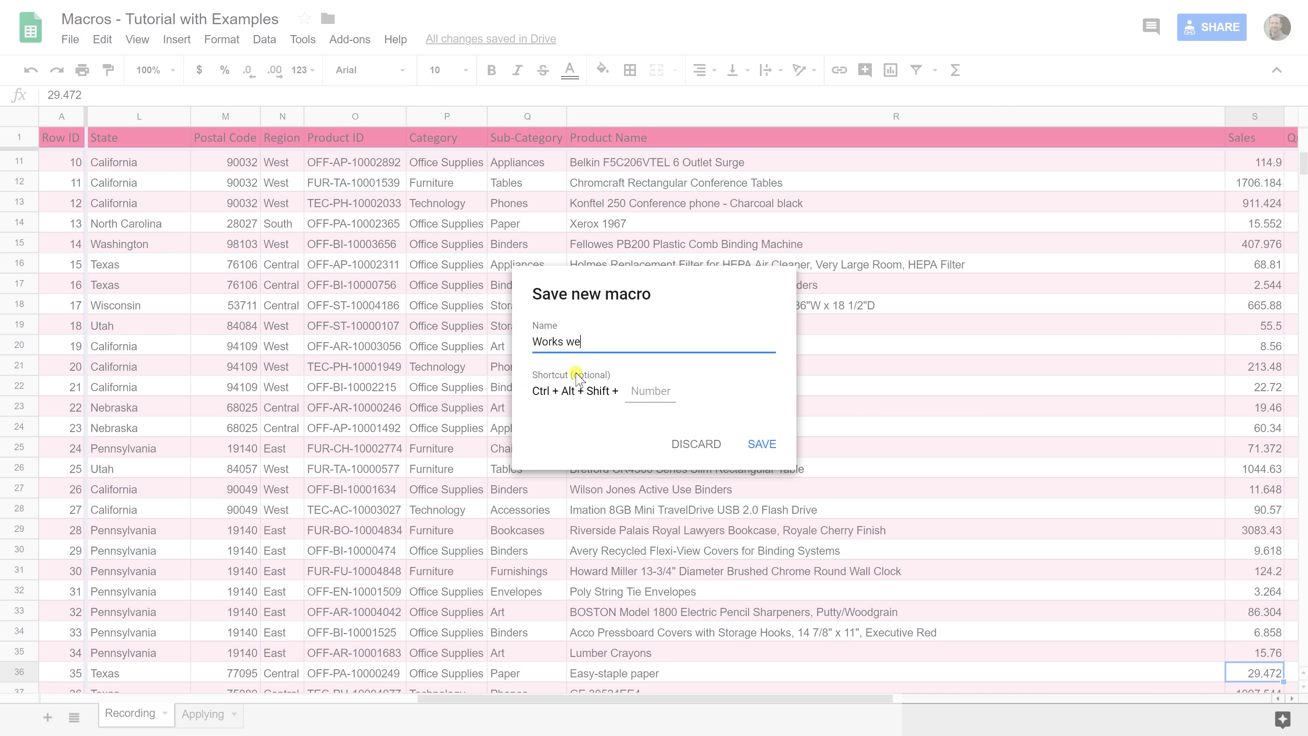
text(ll)
click(640, 389)
text(1)
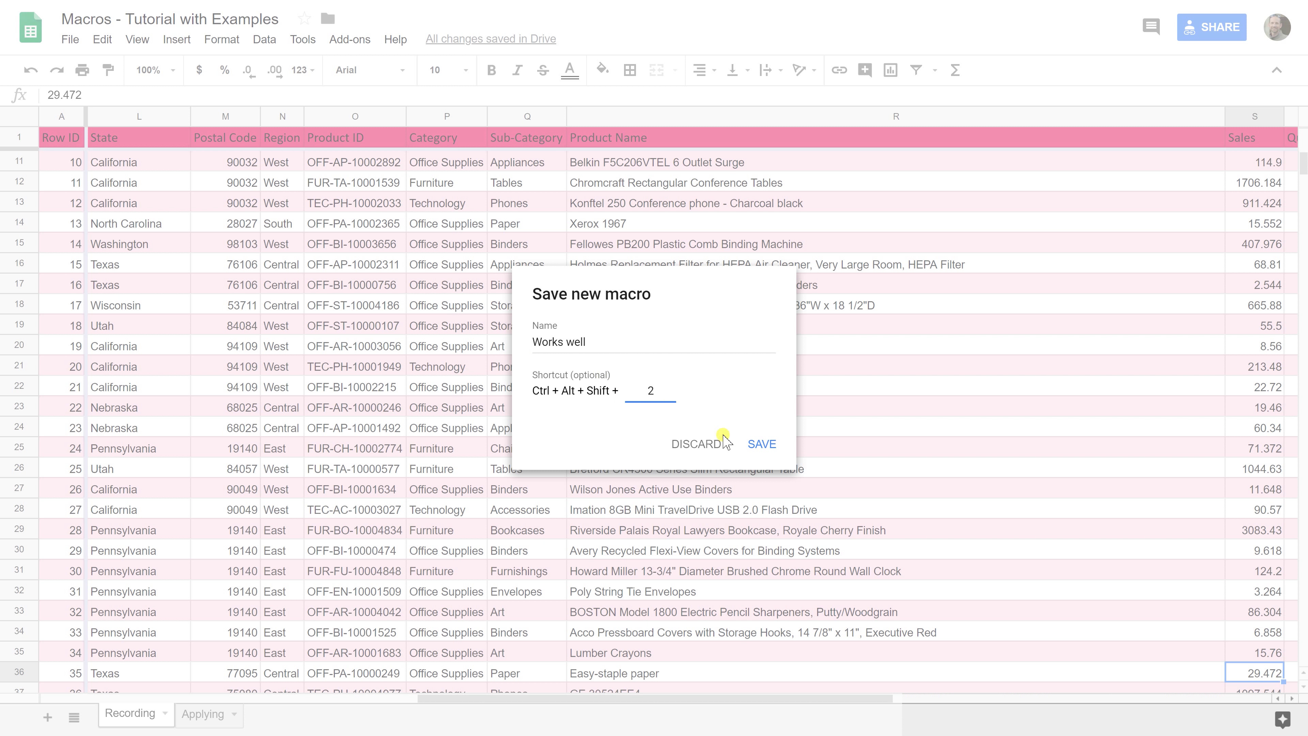
click(762, 444)
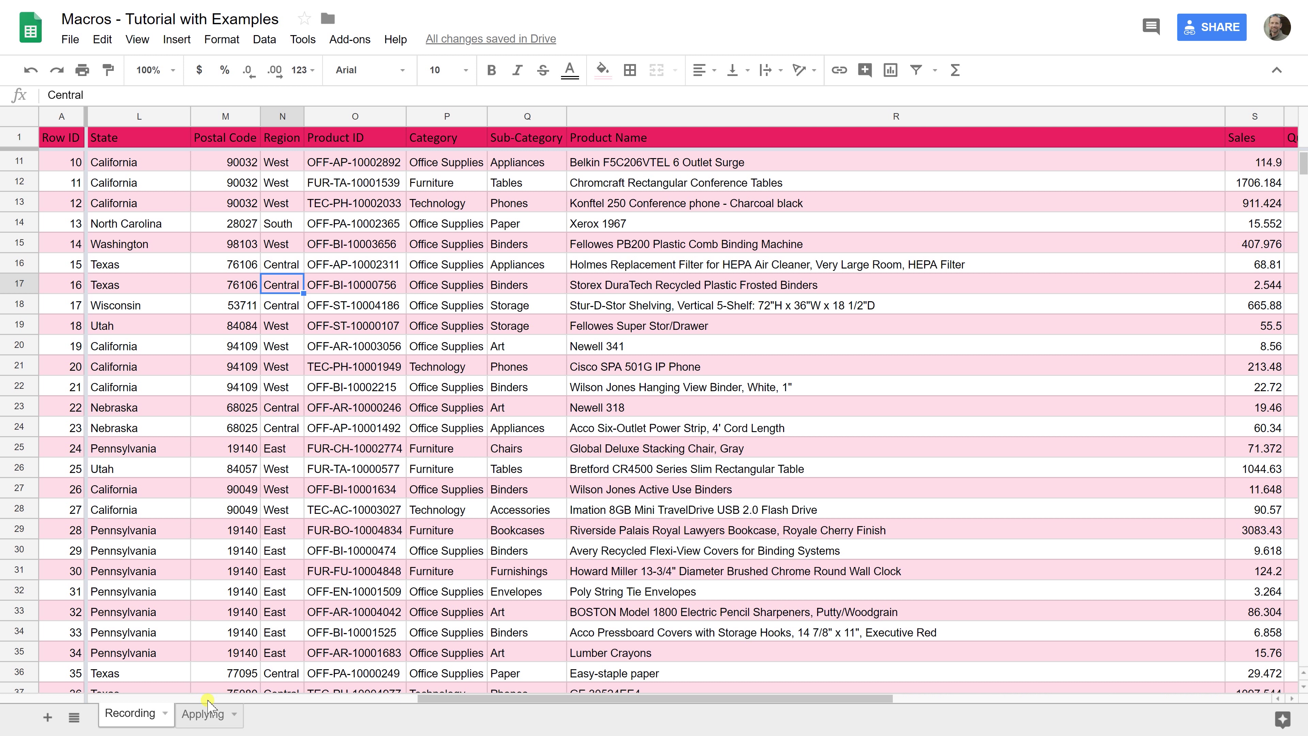
- Switch to the Applying sheet and run the 'Looks good' macro on it
double_click(221, 717)
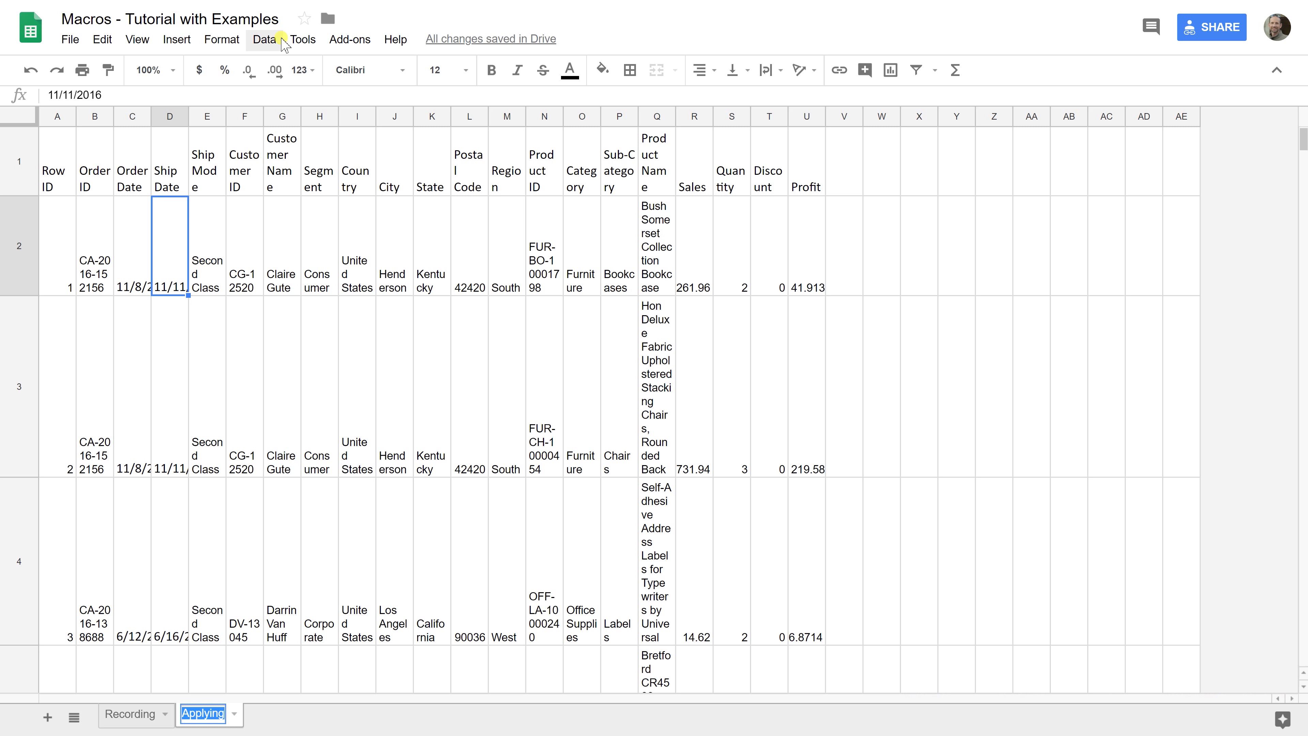
click(299, 40)
mouse_move(429, 125)
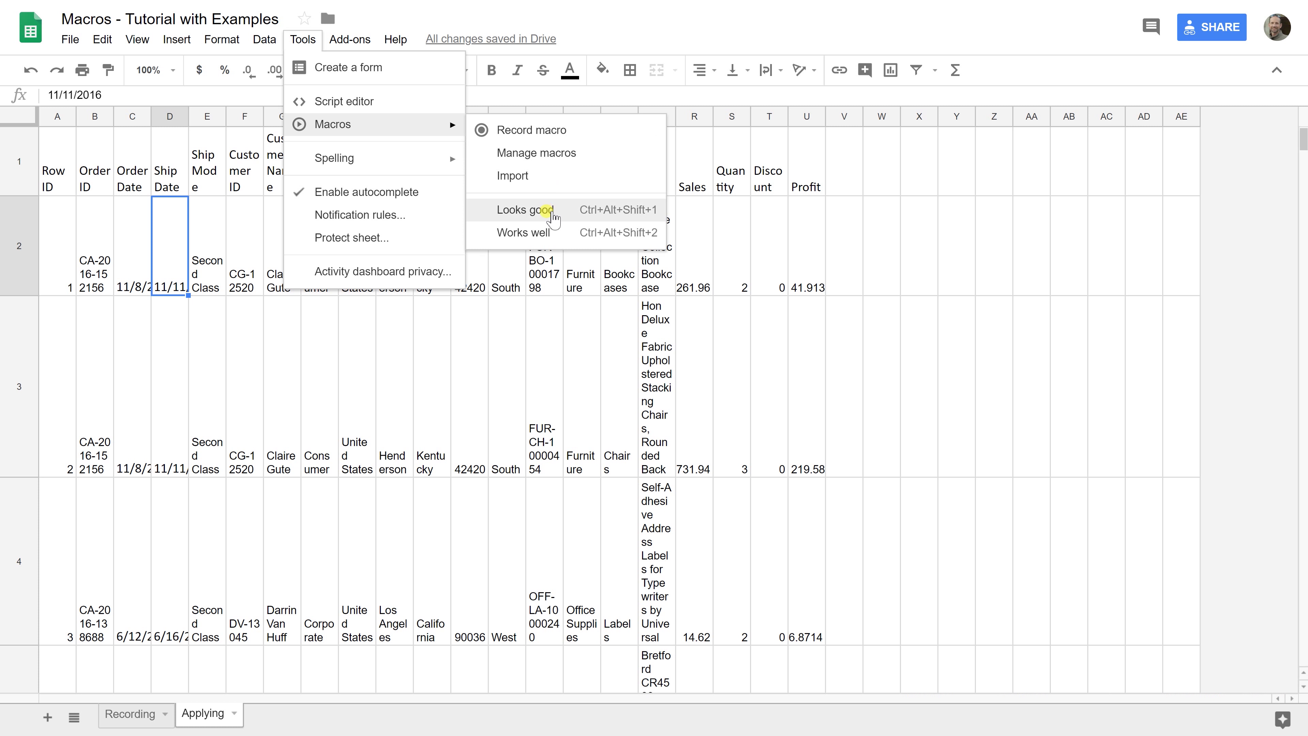
click(553, 216)
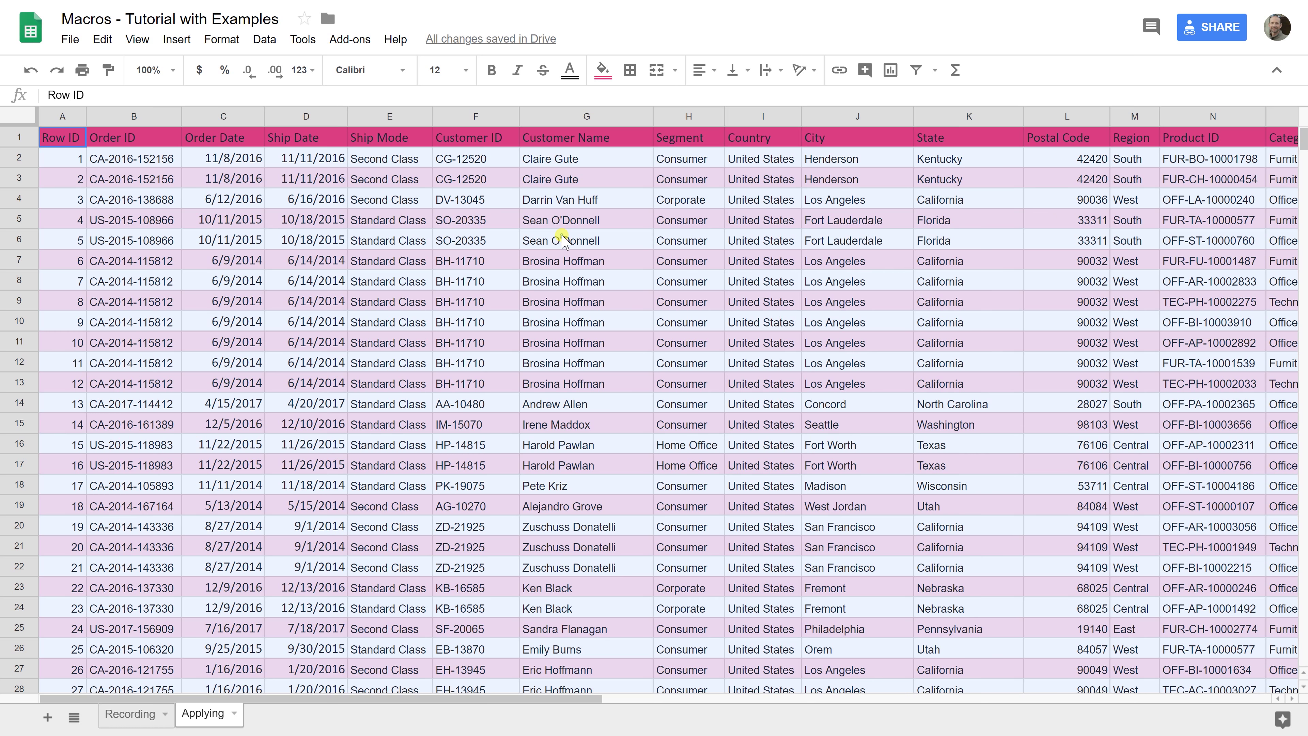
click(563, 240)
key(ctrl+Down)
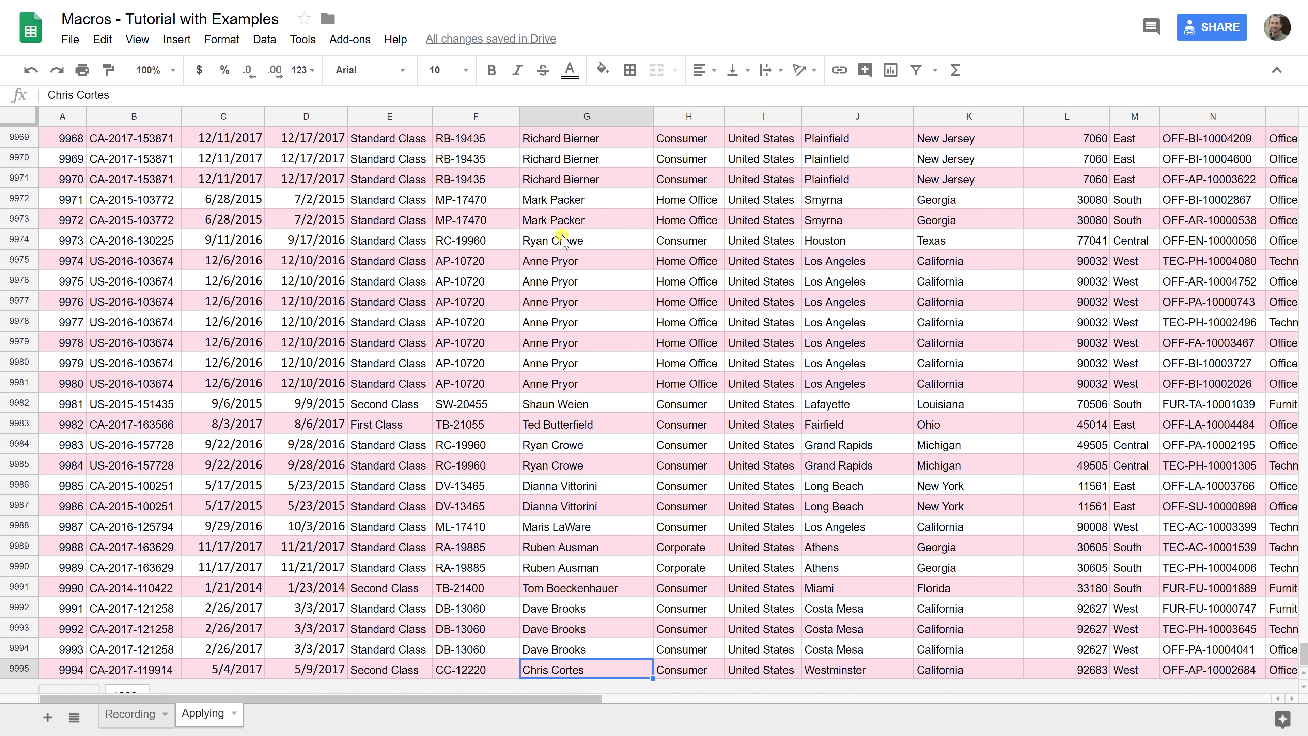
key(ctrl+Up)
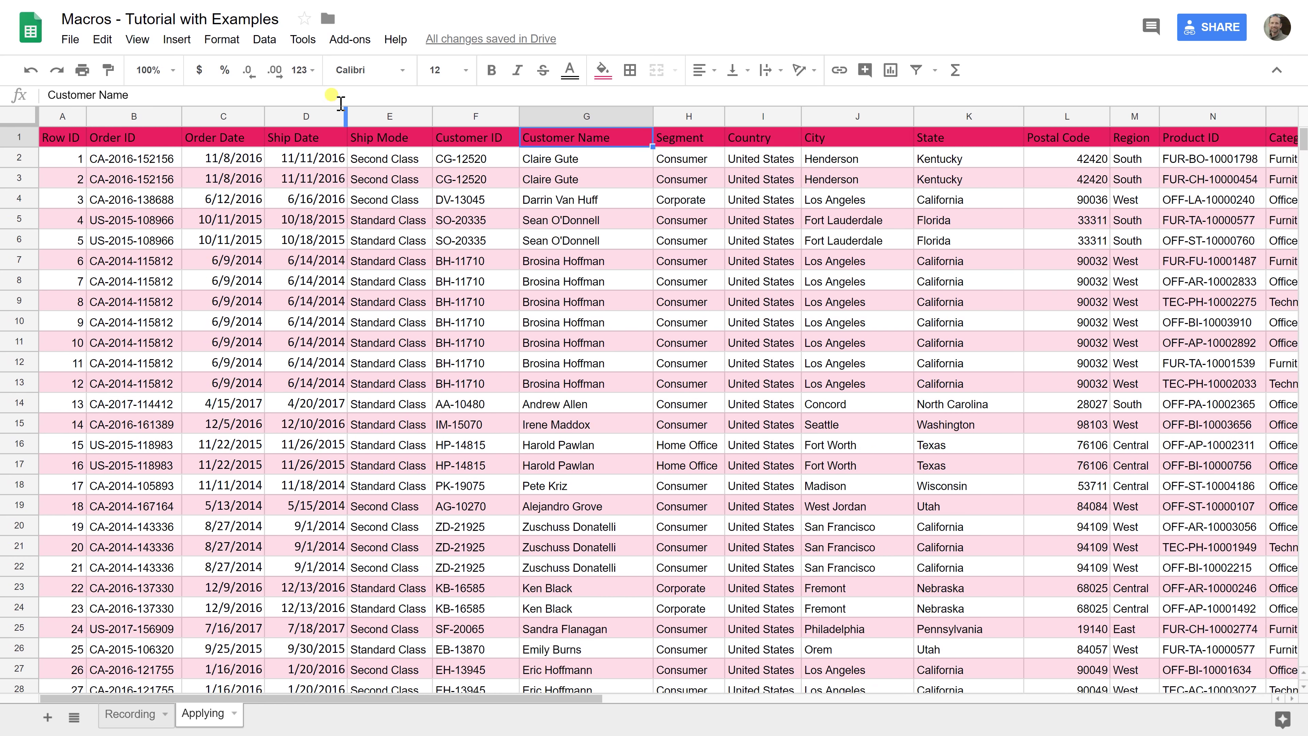
- Open the Tools menu to reach the saved macros list
click(295, 48)
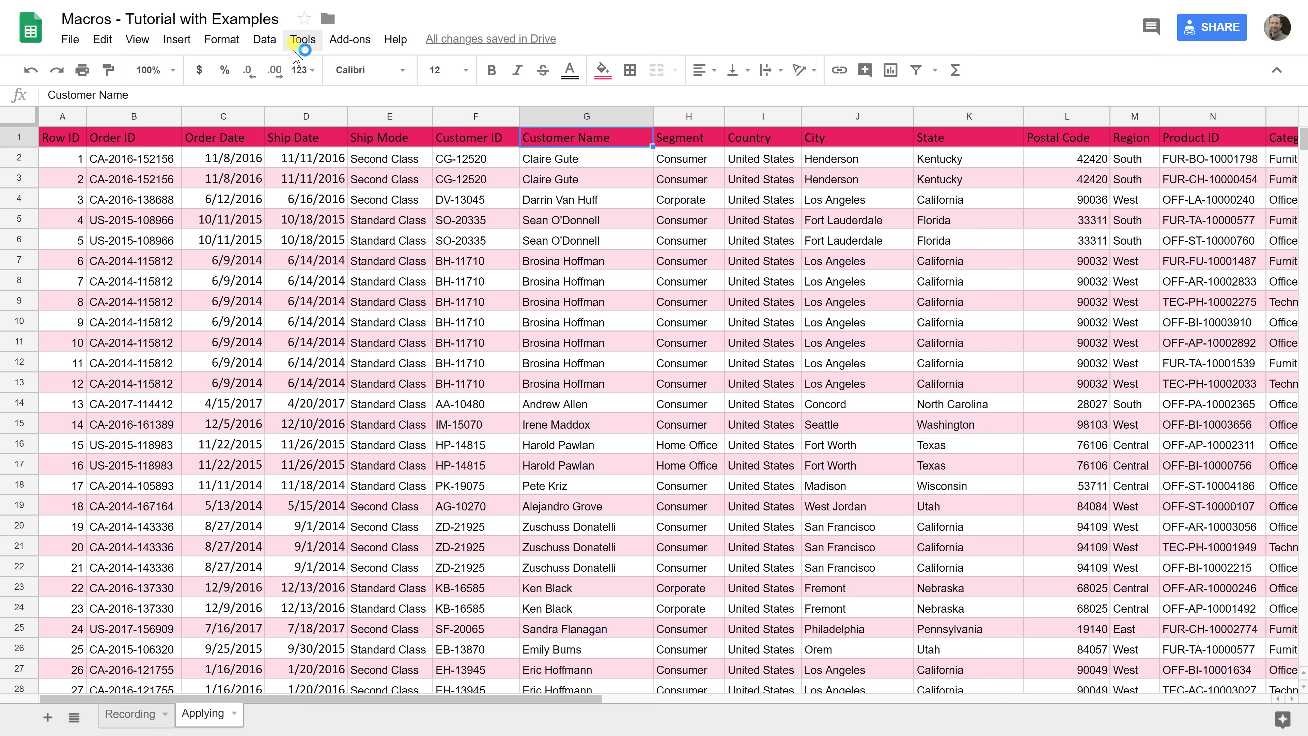